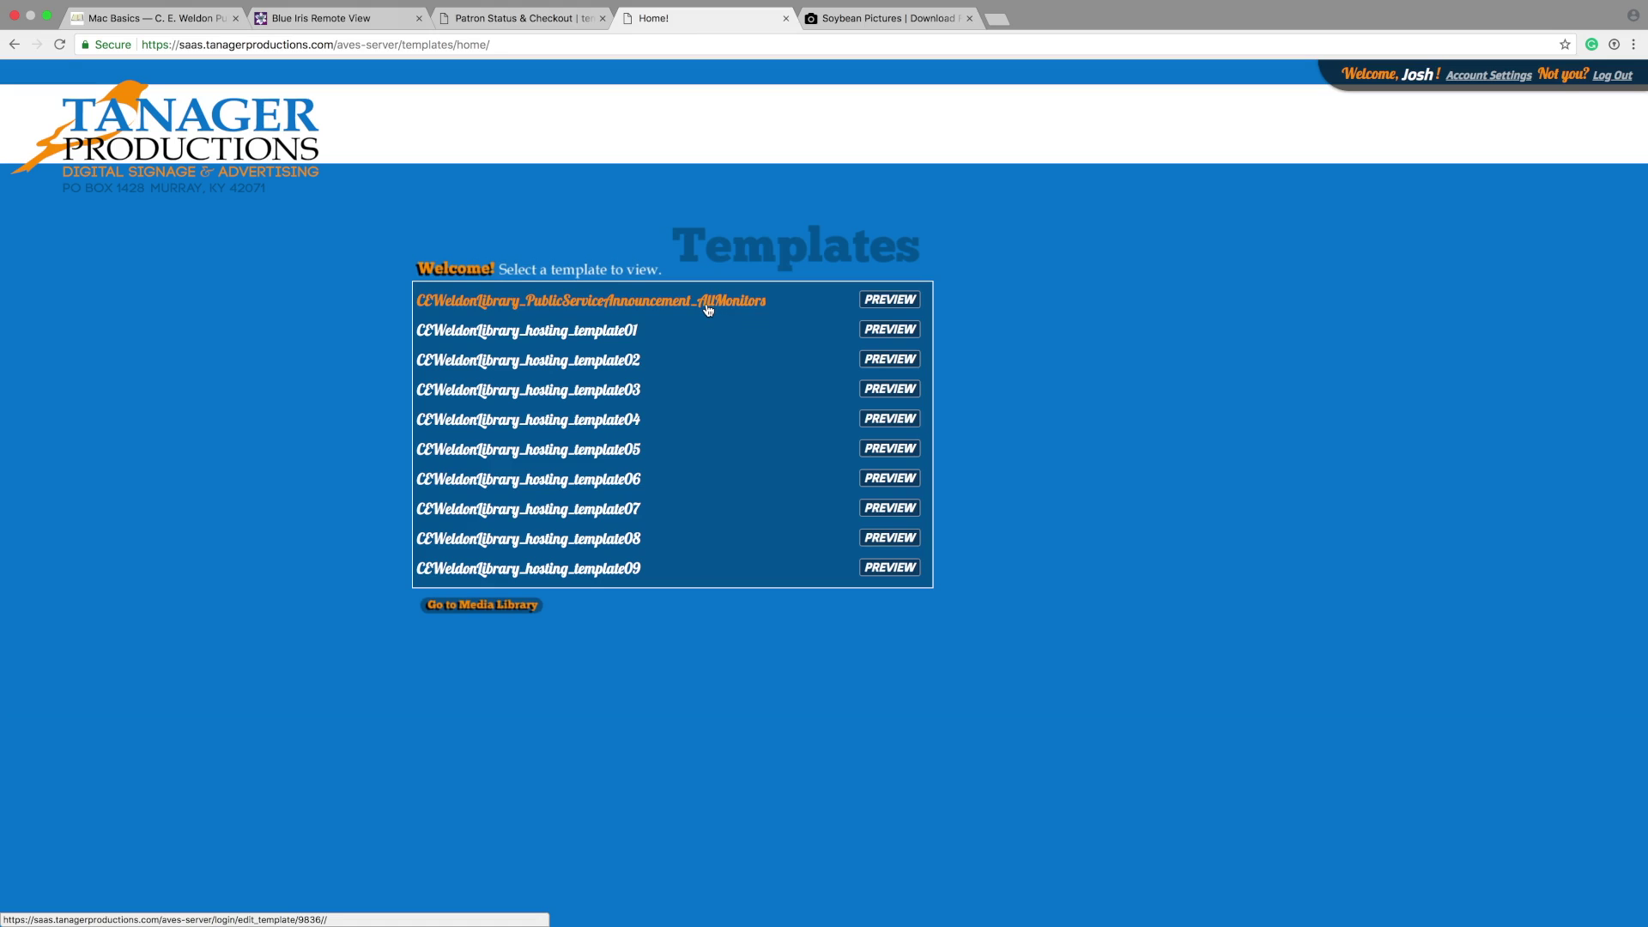
Open CEWeldonLibrary_hosting_template02, review its Lego Club background options, then go to the Media Library
click(607, 367)
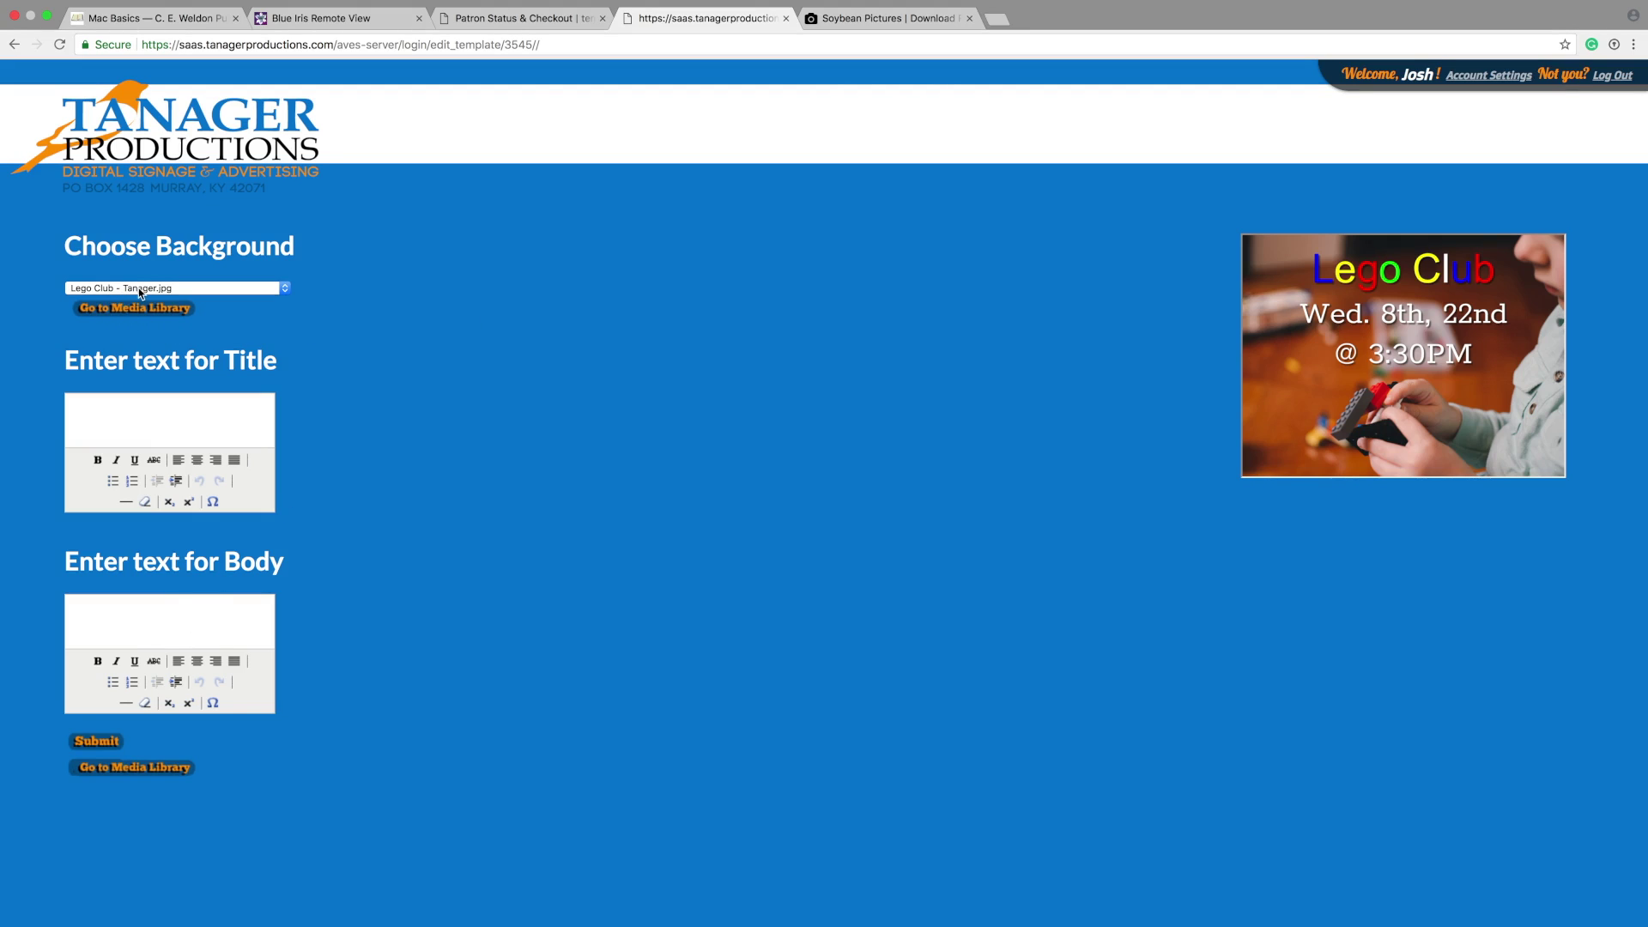
click(285, 288)
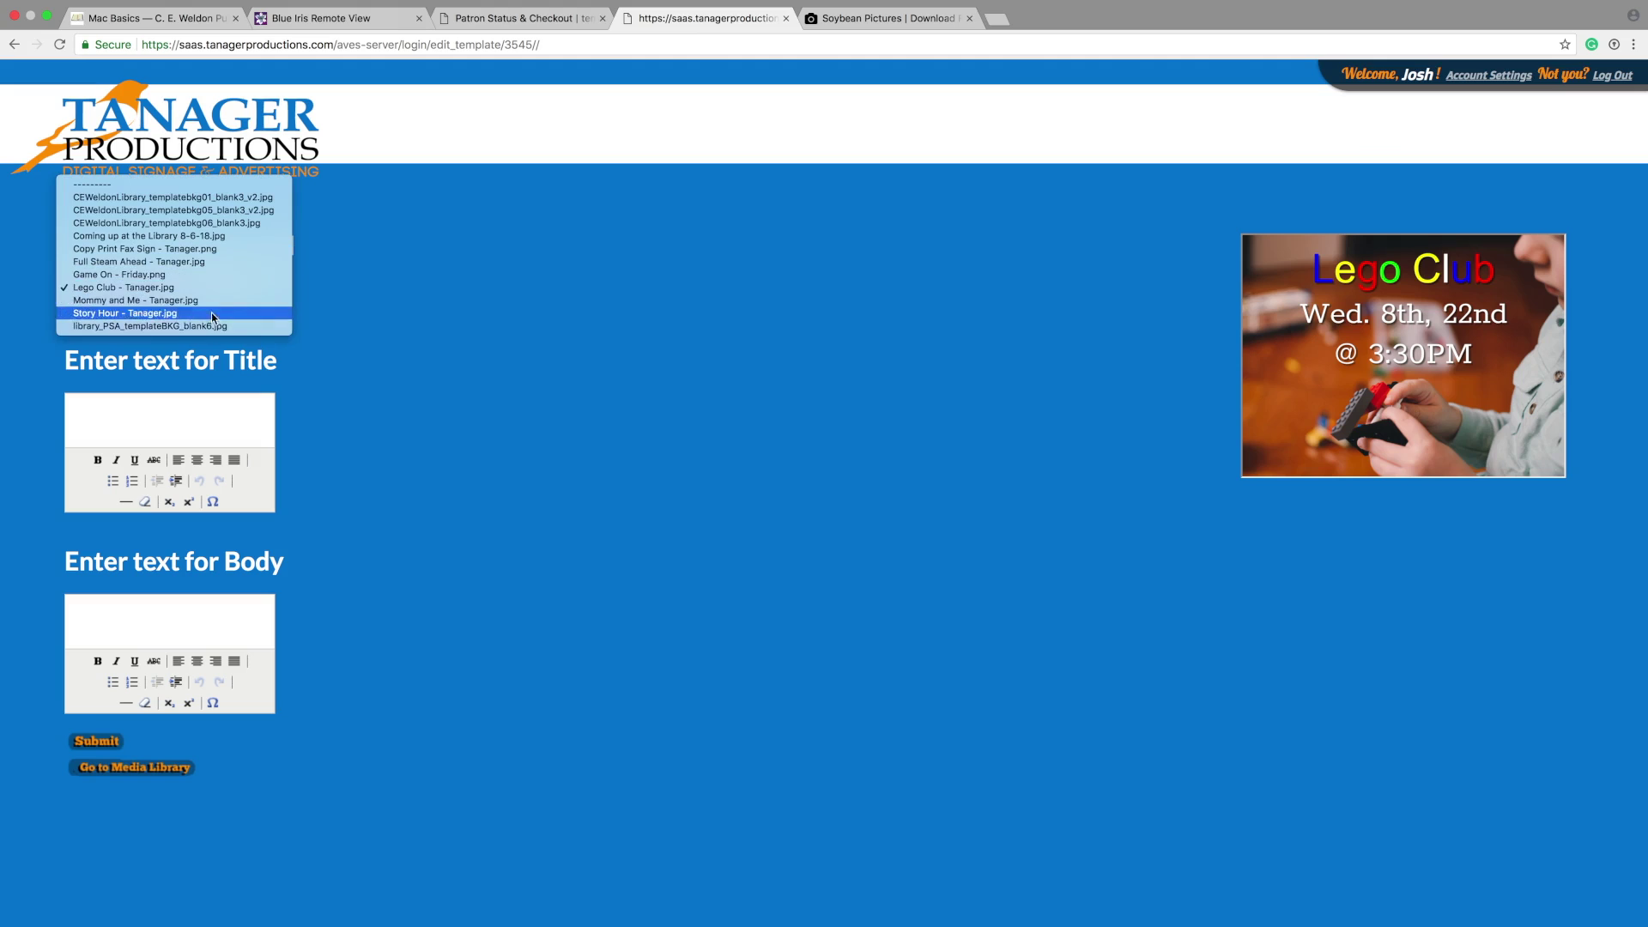
click(331, 287)
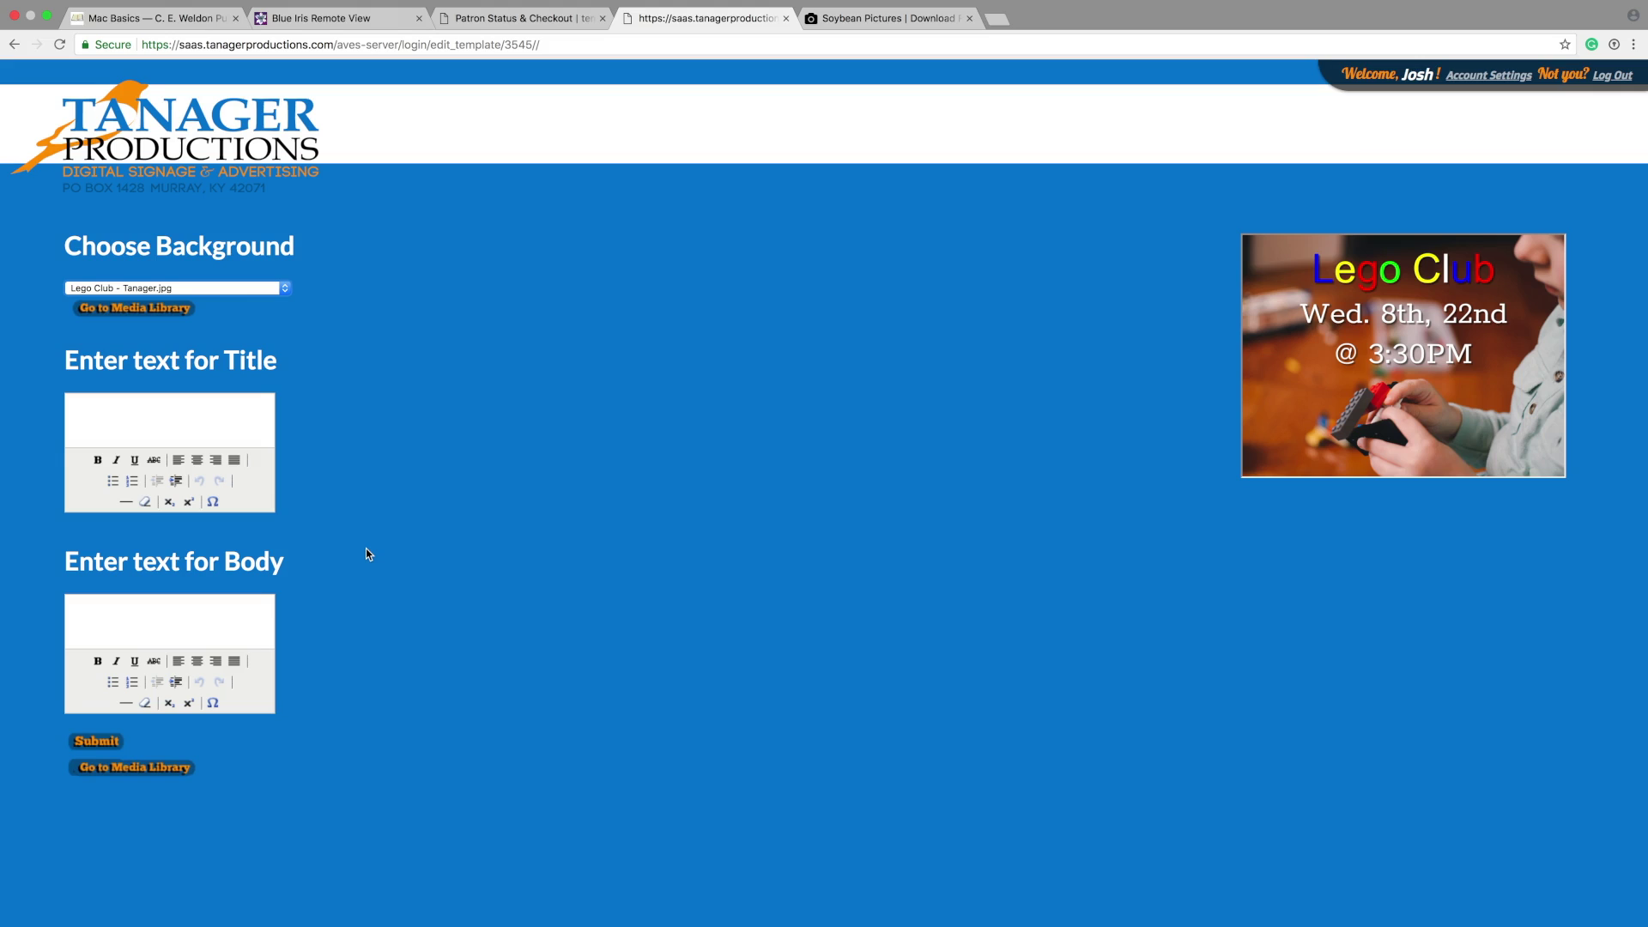
click(165, 316)
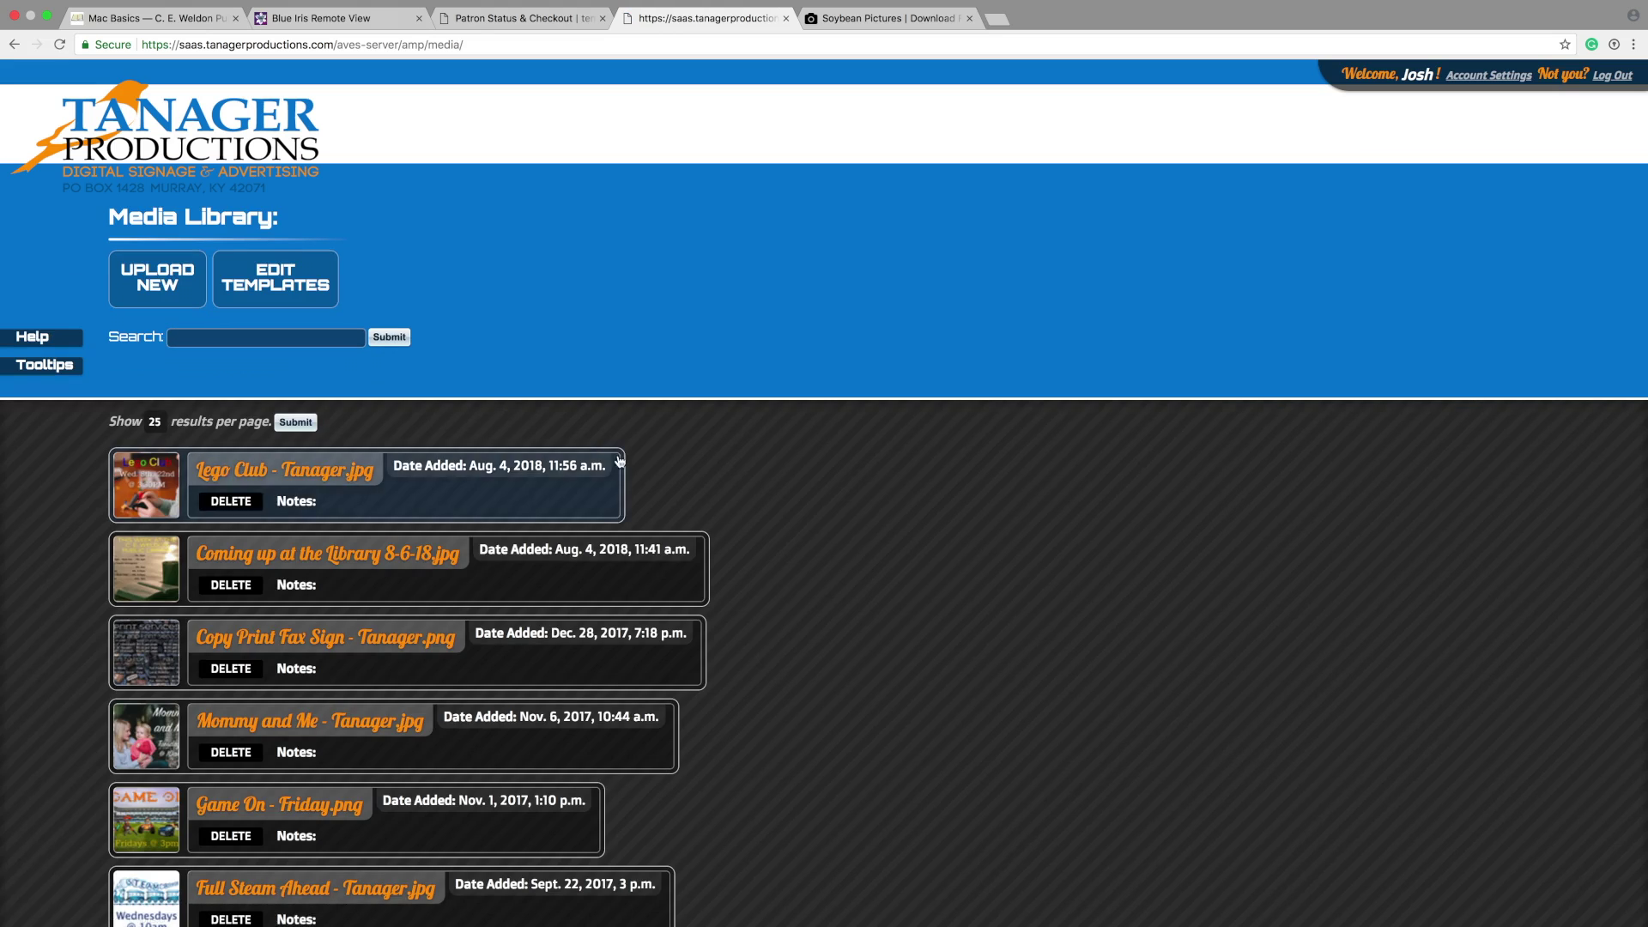
Scroll through the Media Library to review the uploaded background images and their dates
scroll(866, 663, down, 1)
scroll(865, 663, down, 3)
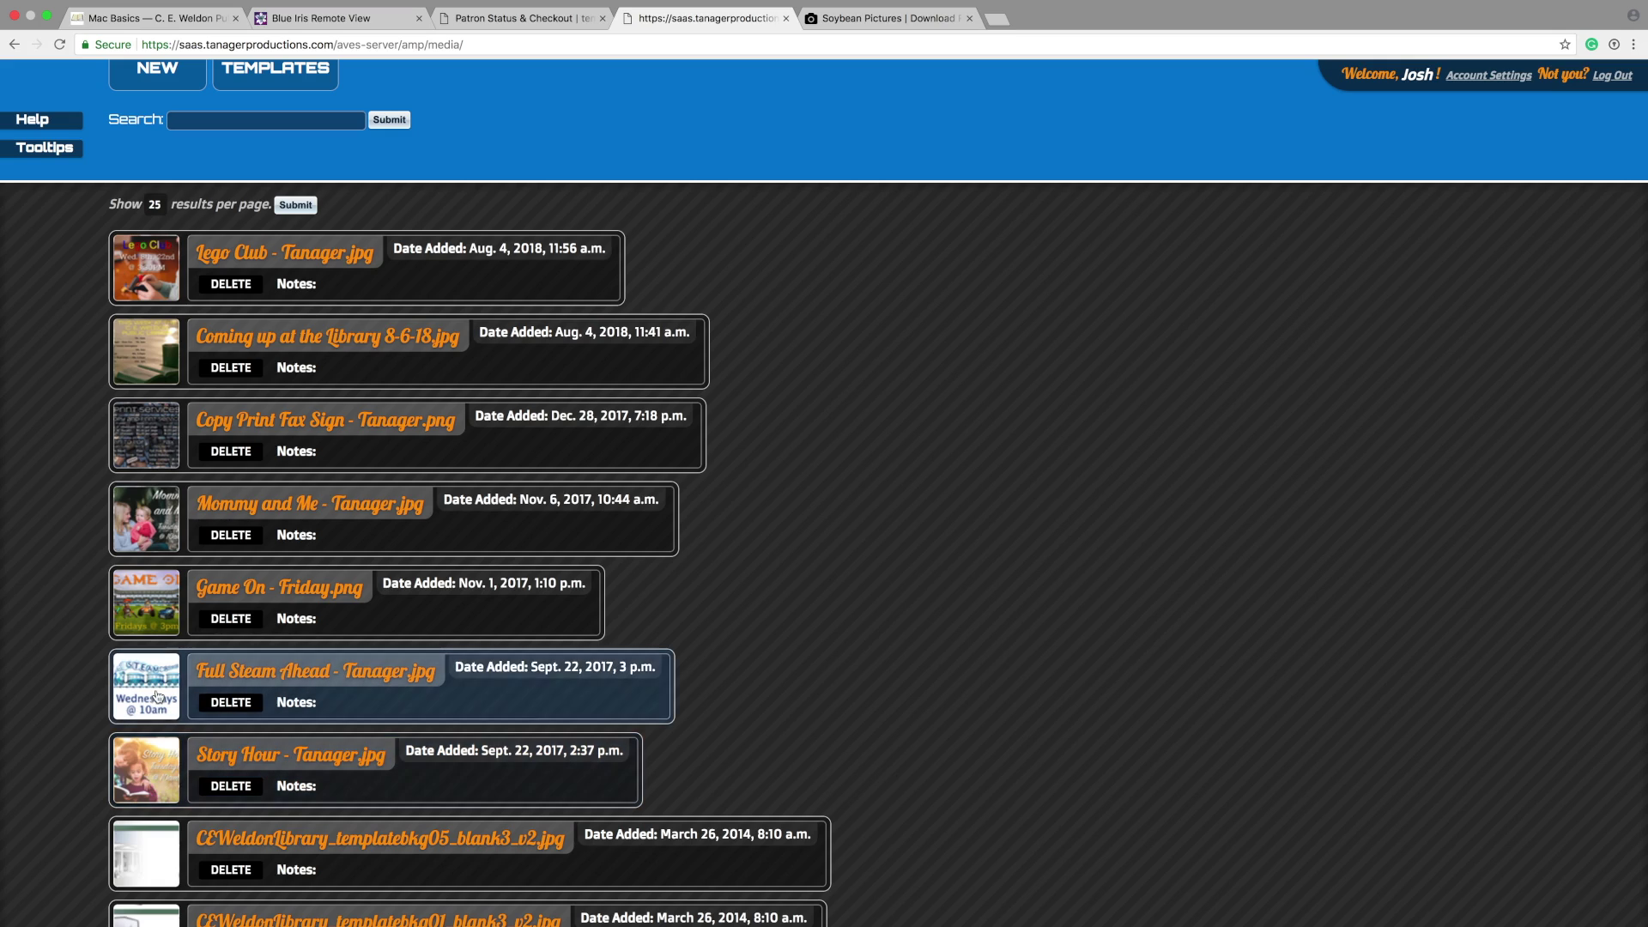
scroll(348, 698, down, 5)
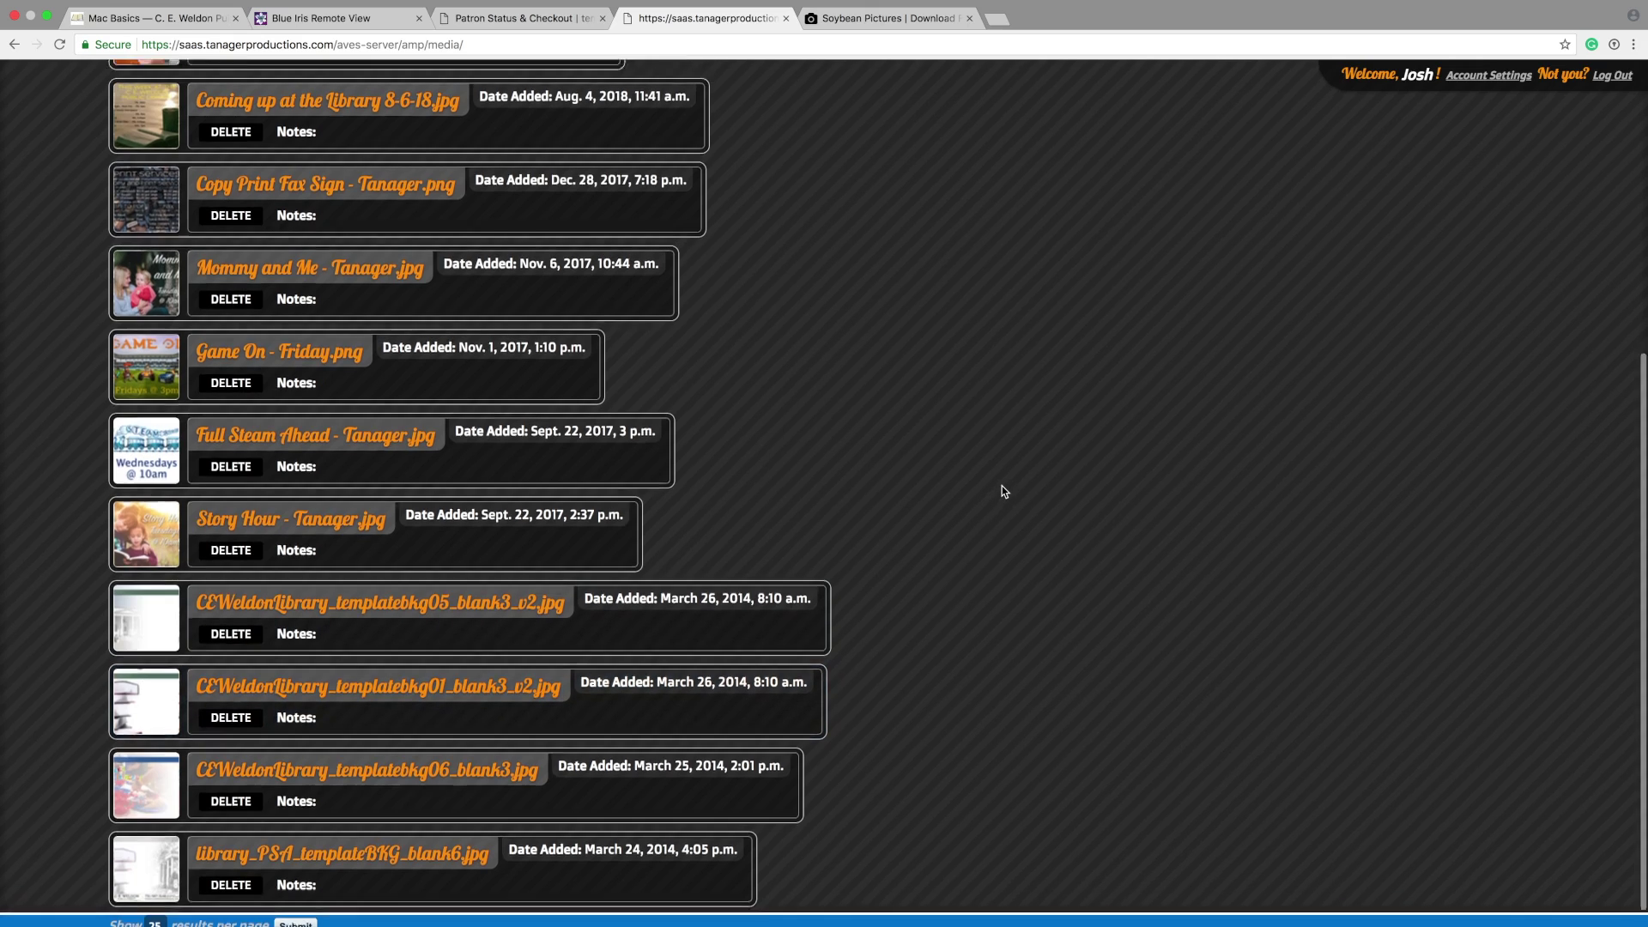
scroll(1002, 486, up, 6)
scroll(1002, 486, down, 2)
scroll(1005, 491, down, 1)
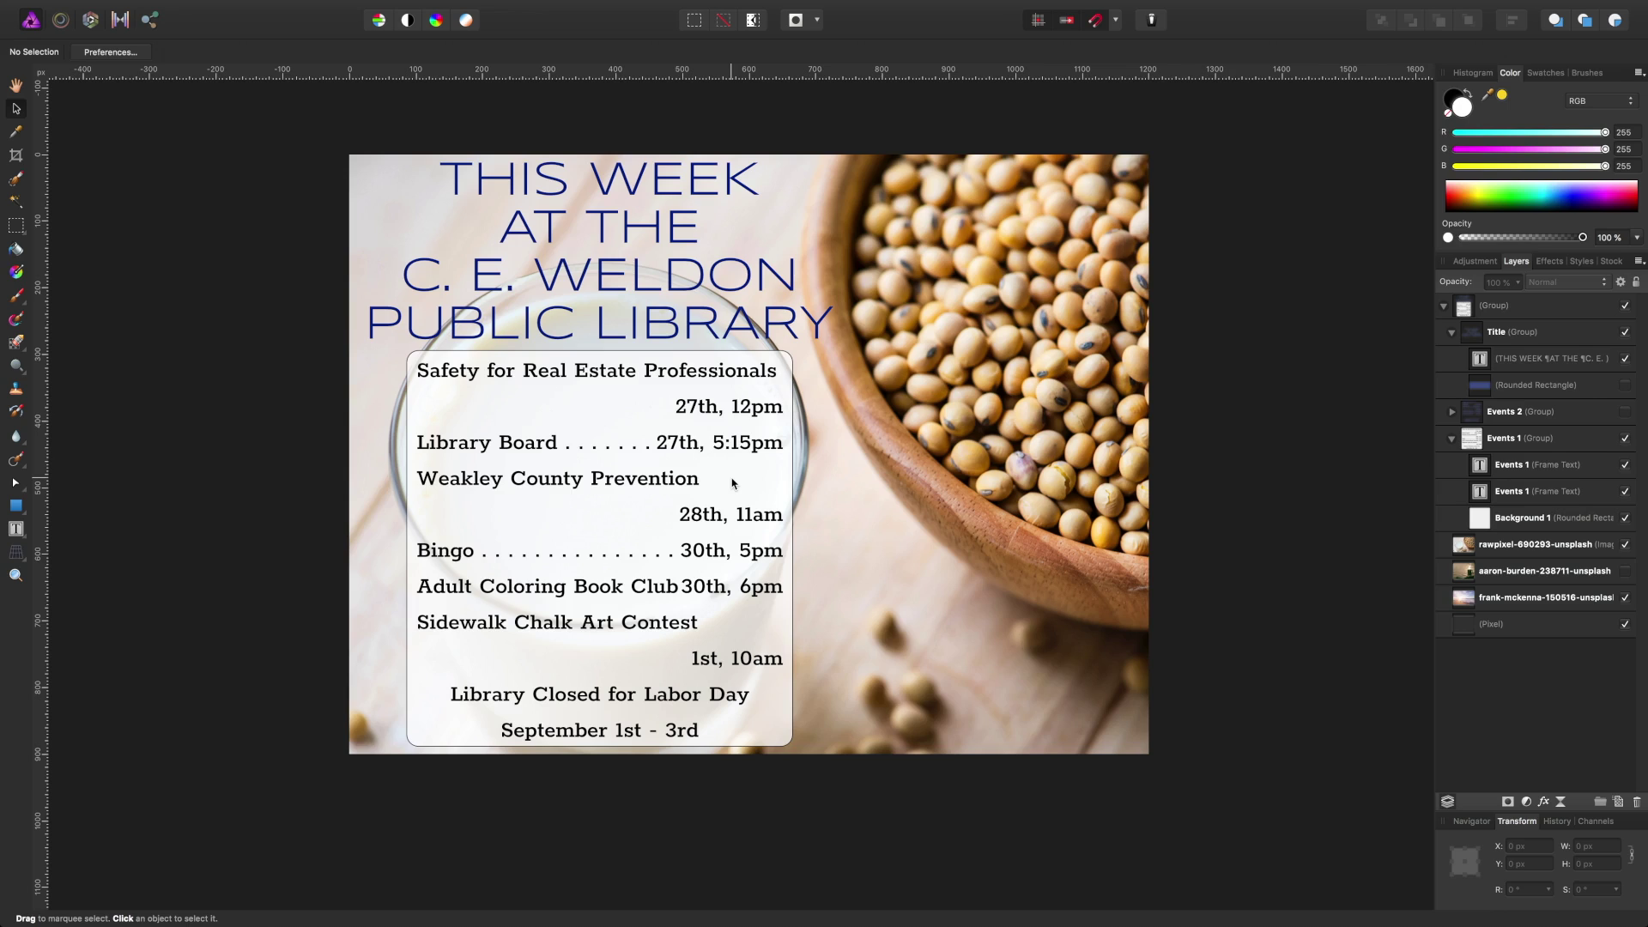
Select the Events 1 group of the C. E. Weldon weekly events poster
click(684, 440)
click(683, 439)
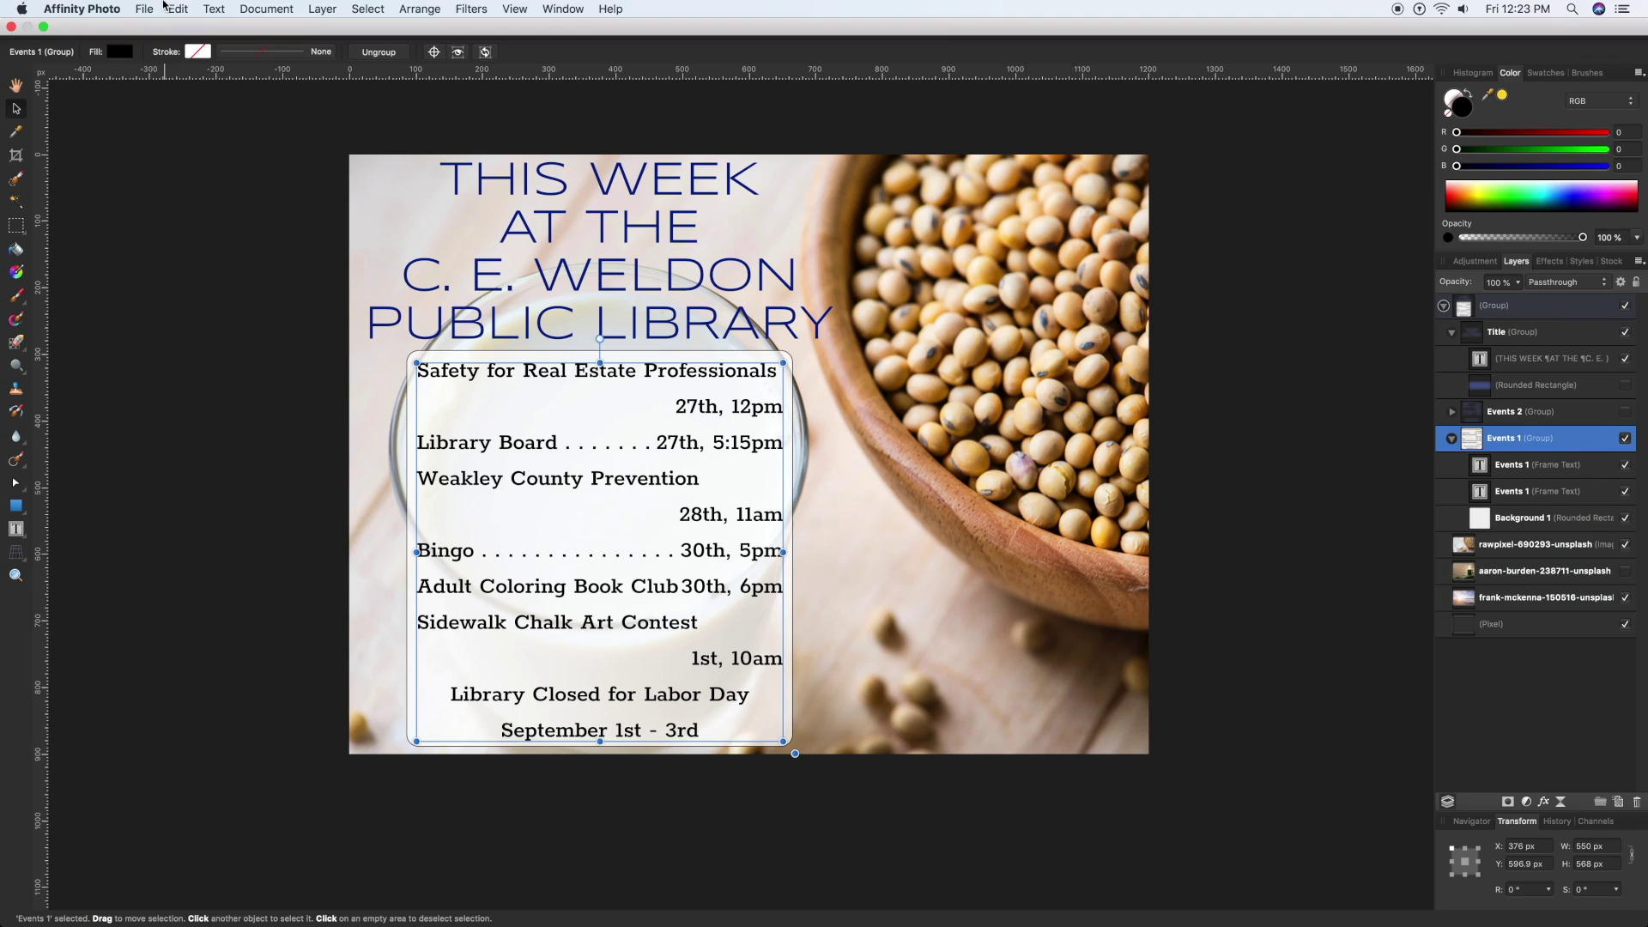
Export the poster as a 1200 px JPEG
click(146, 9)
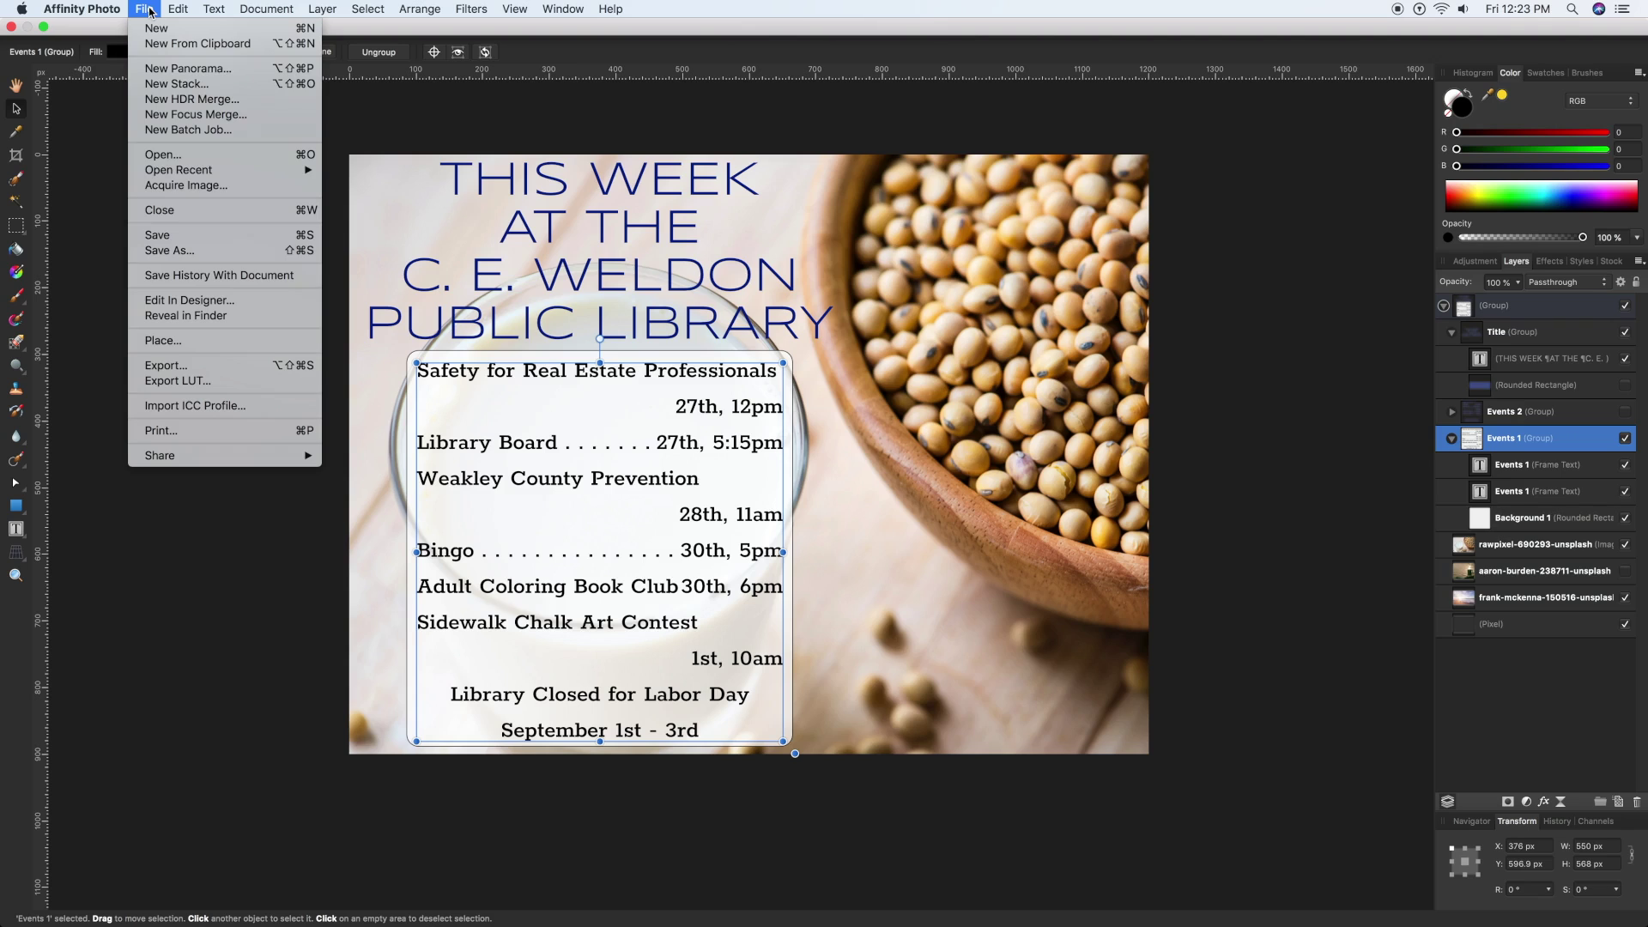
click(168, 365)
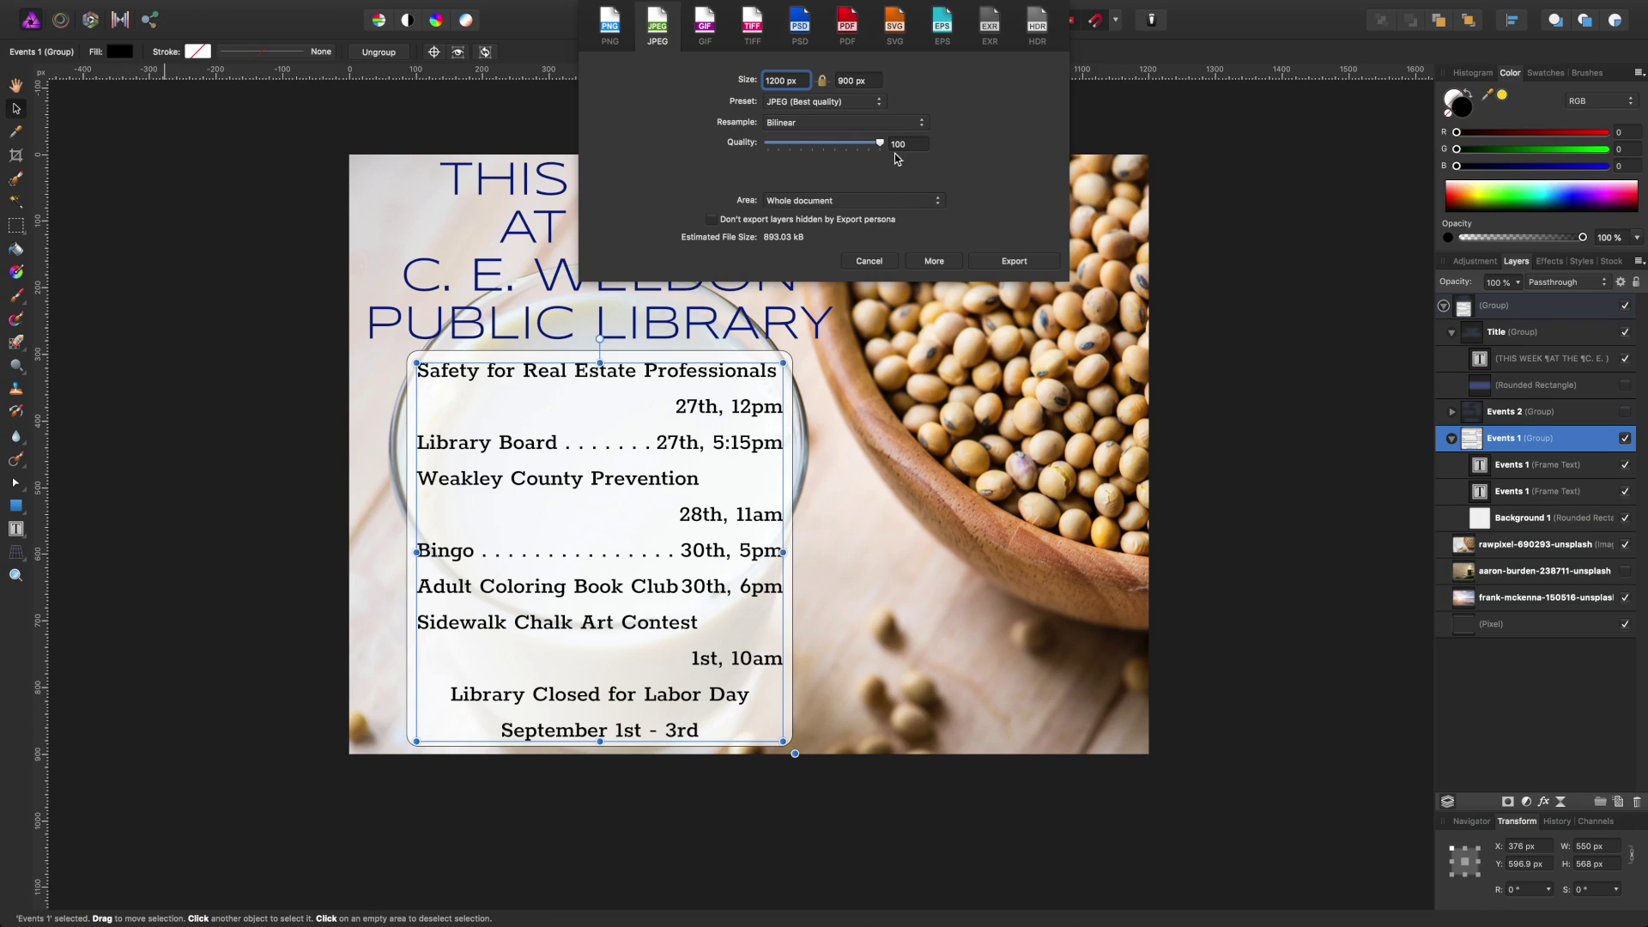
click(1015, 261)
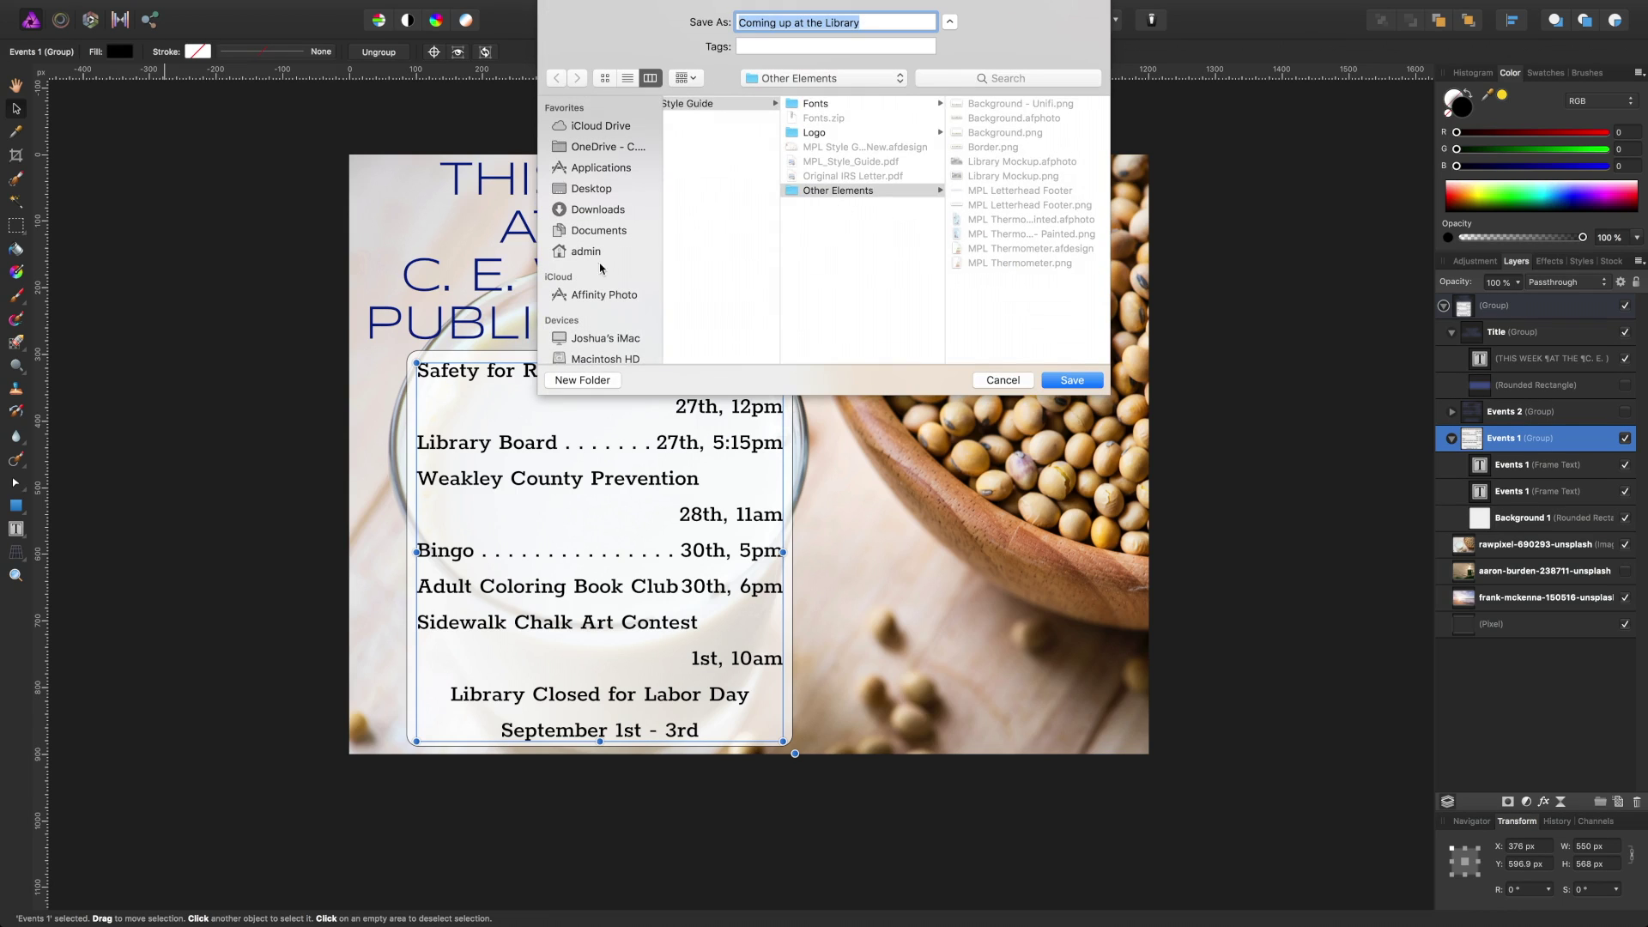
Save it as 'Coming up at the Library 8-27-18' in OneDrive > Graphics > Coming Up > 2018
click(609, 150)
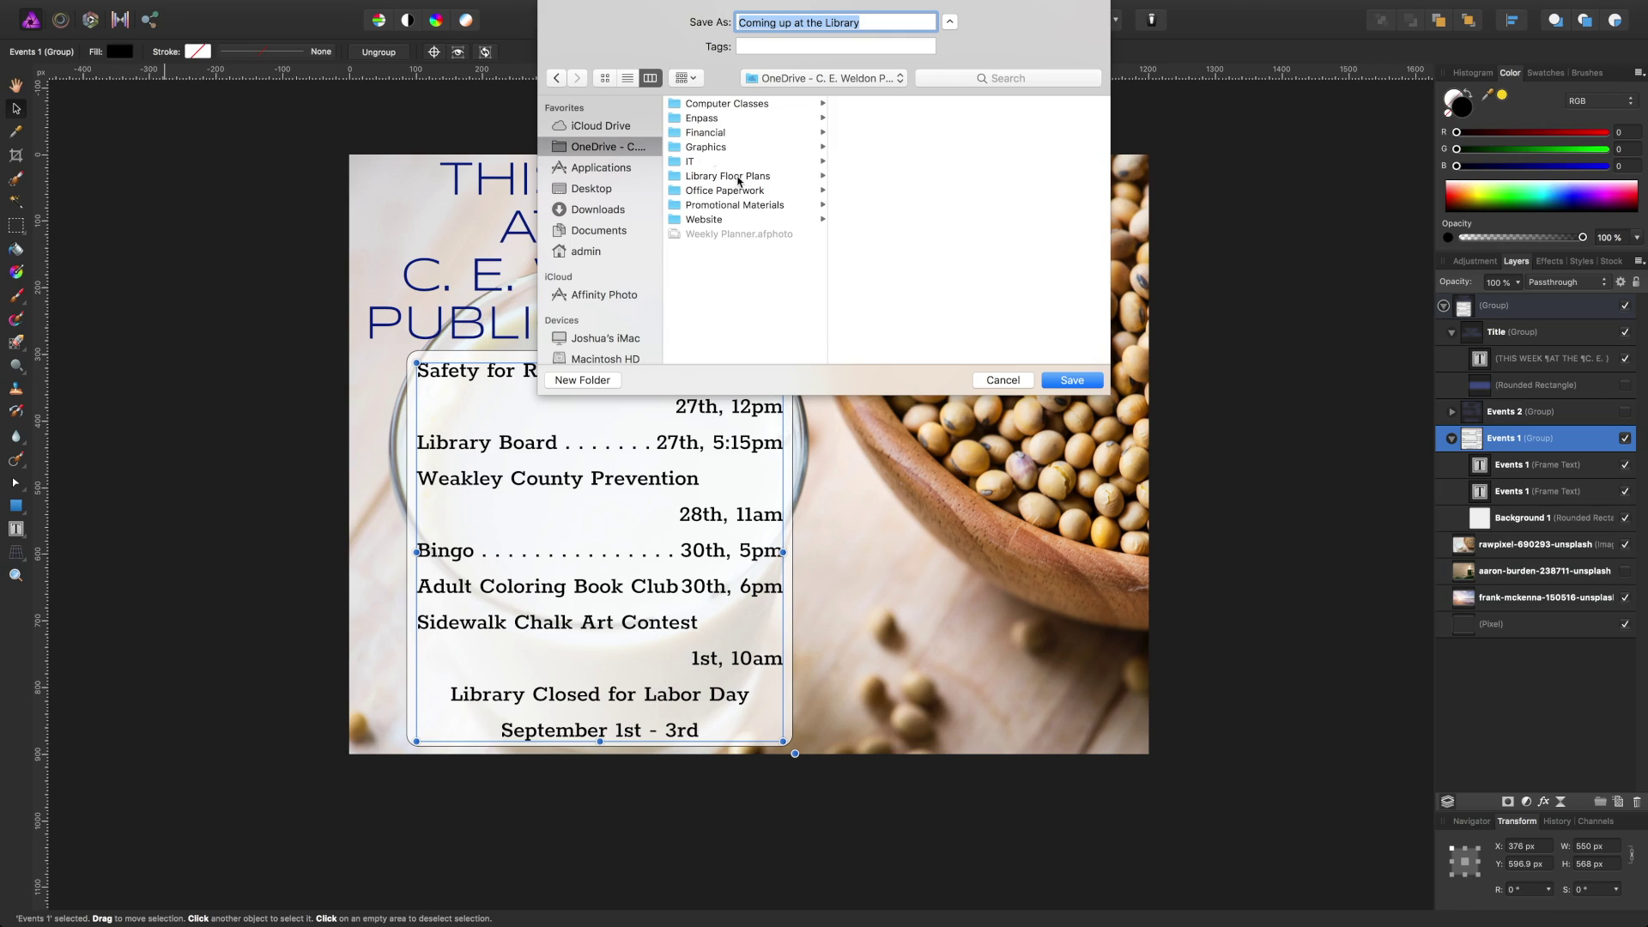
click(718, 149)
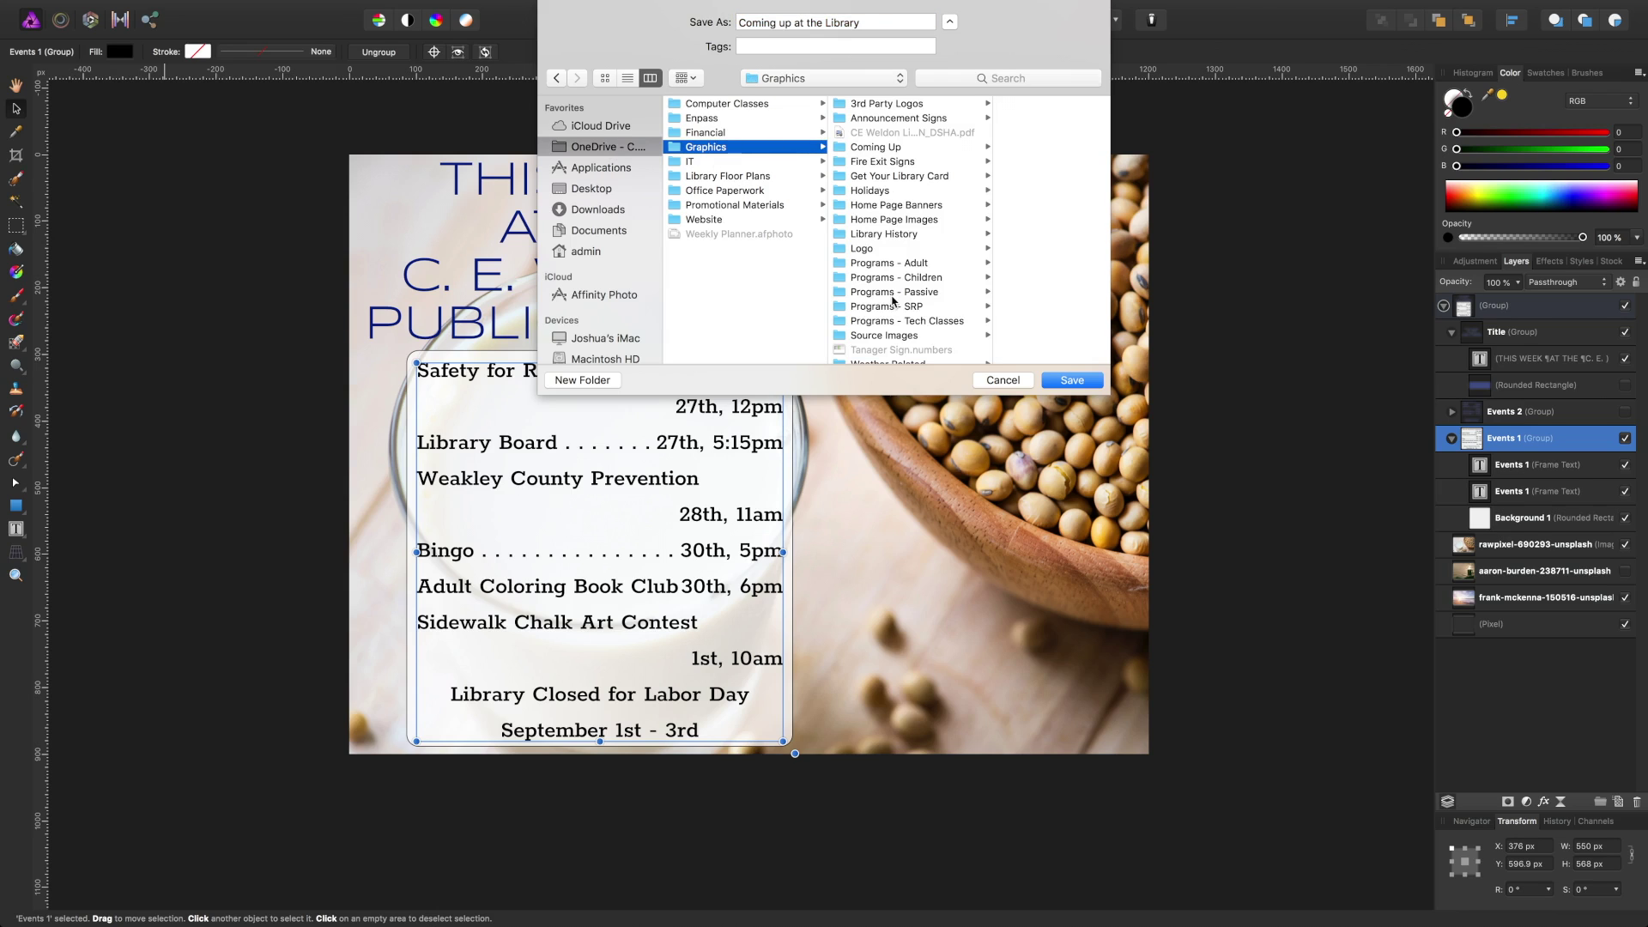
click(894, 150)
click(987, 148)
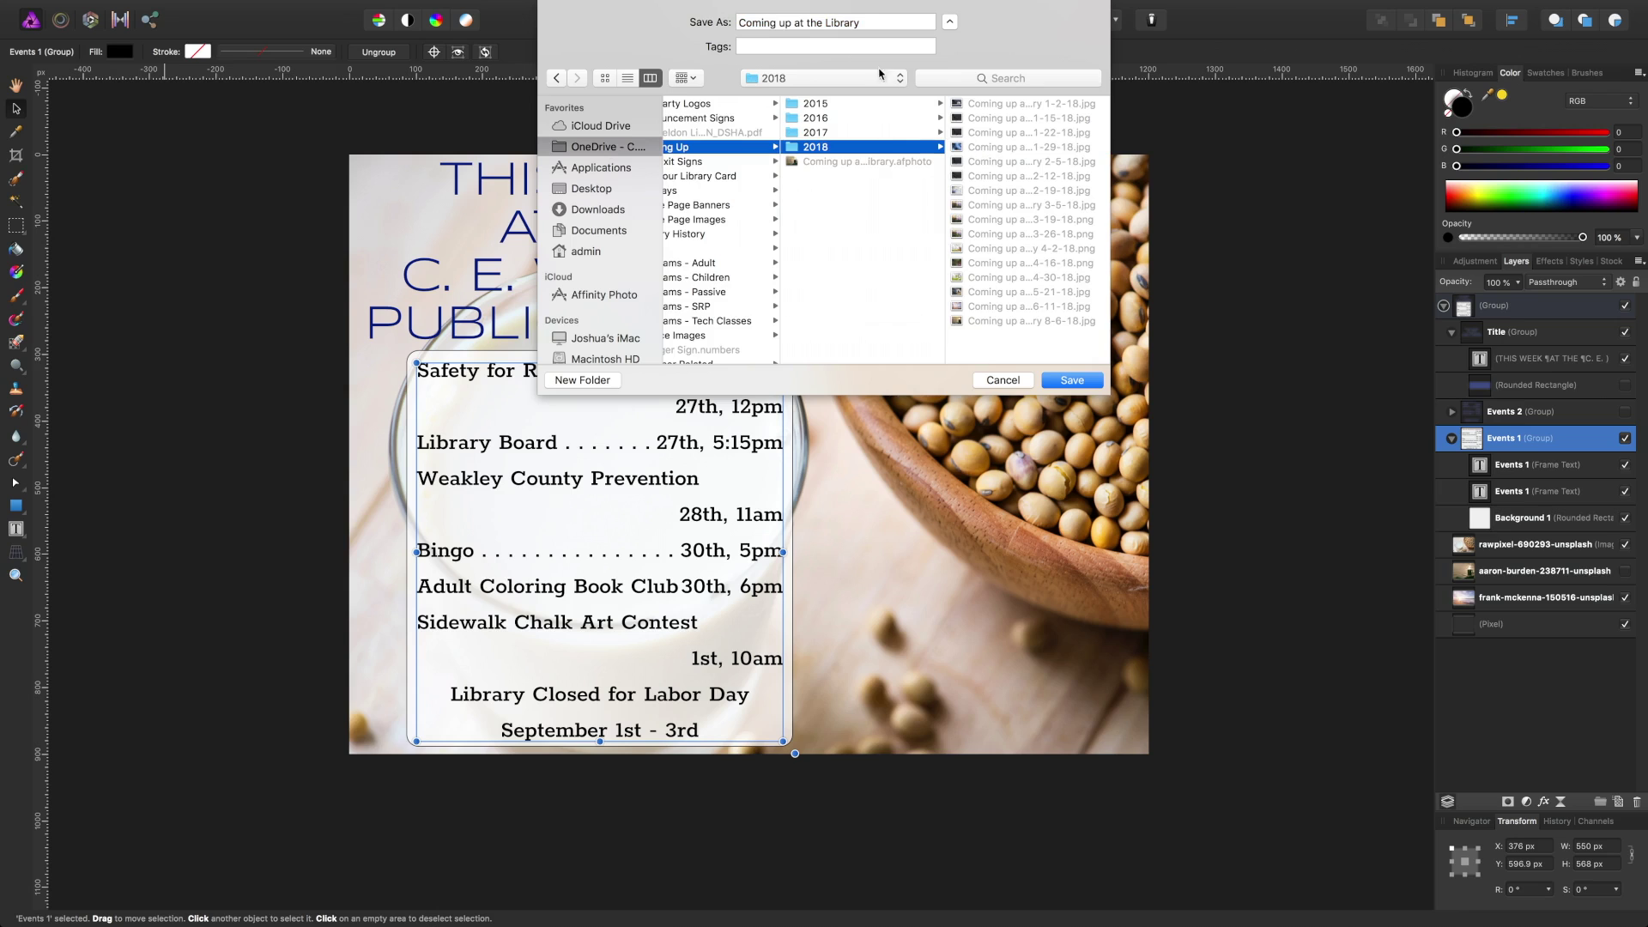
click(987, 321)
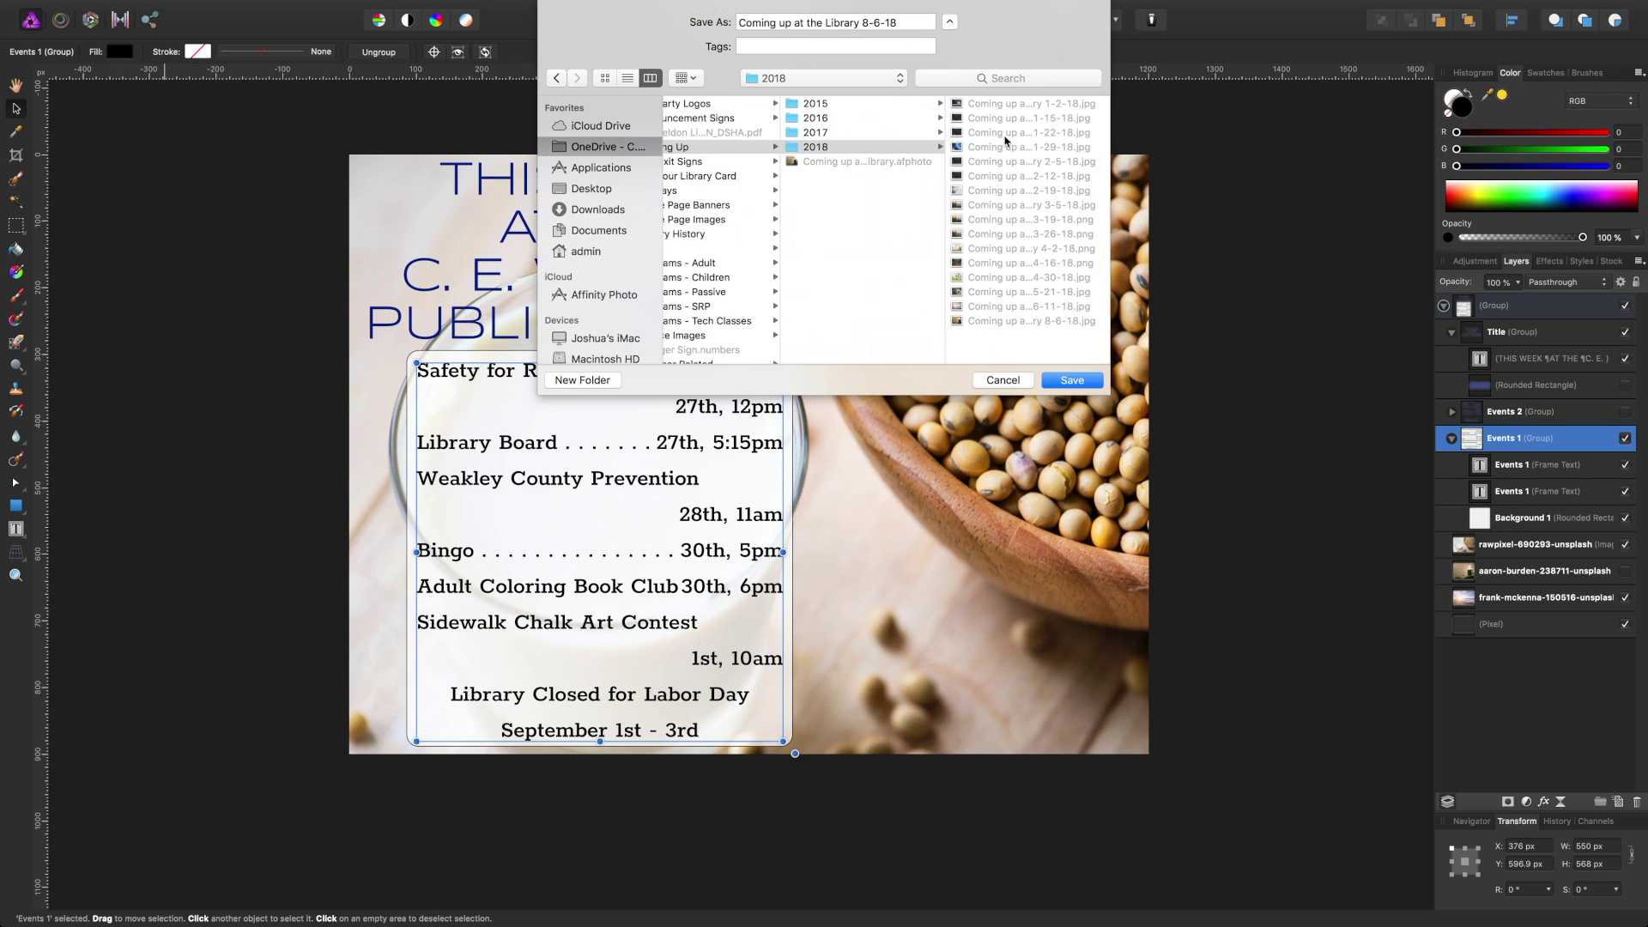
mouse_move(888, 24)
click(902, 53)
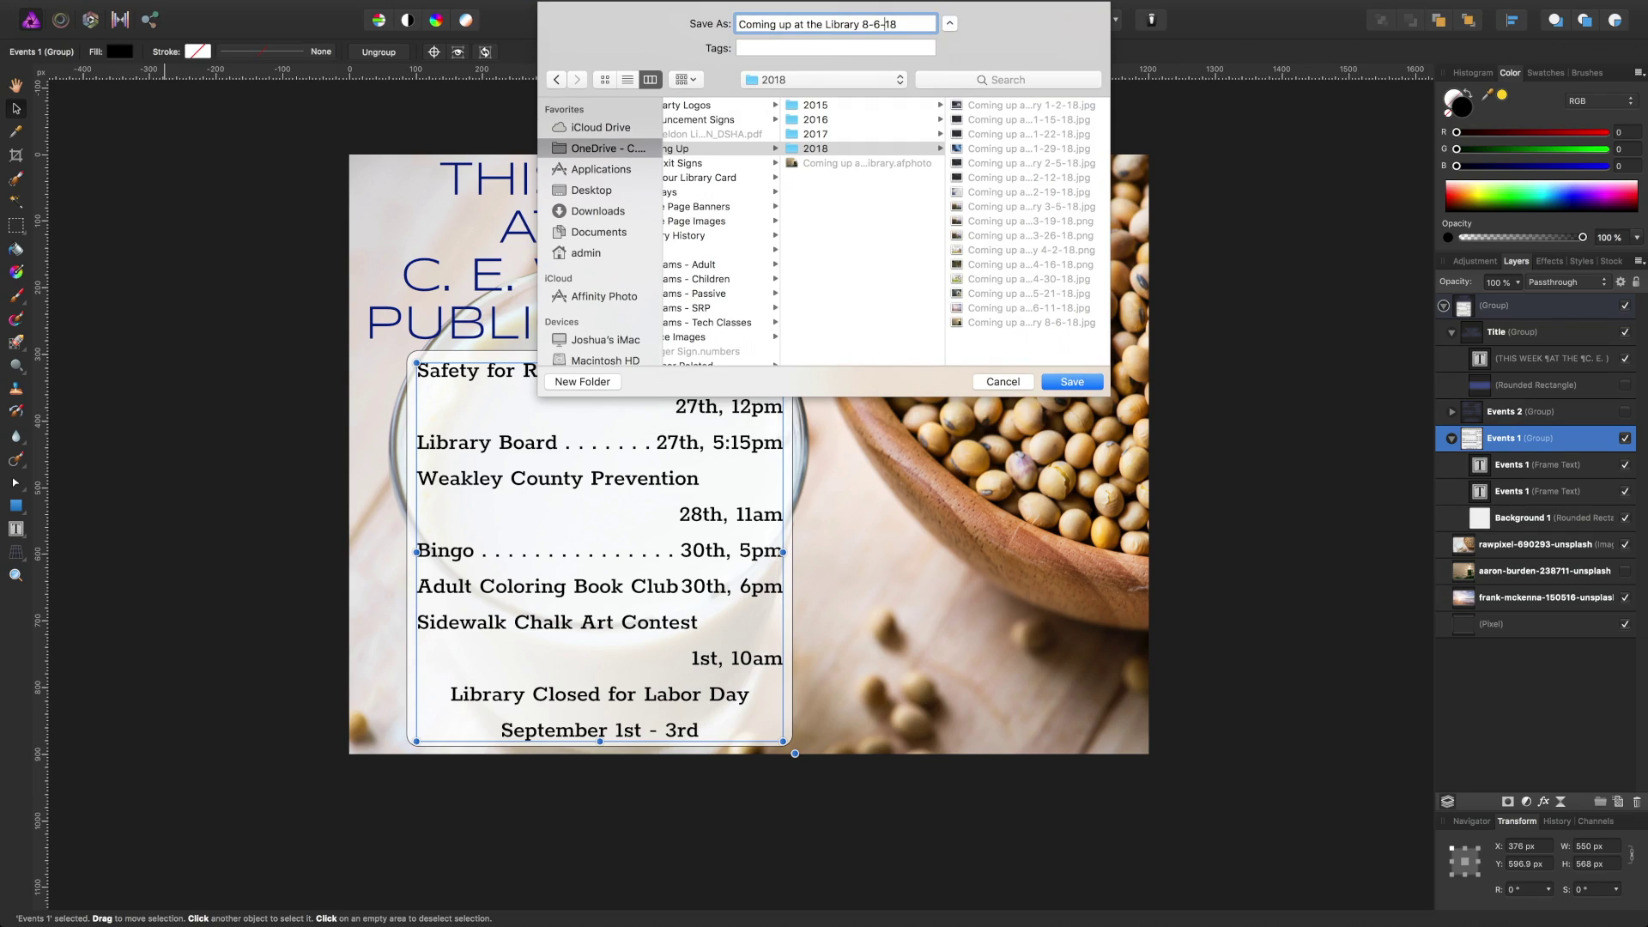
key(BackSpace)
text(27)
click(1053, 383)
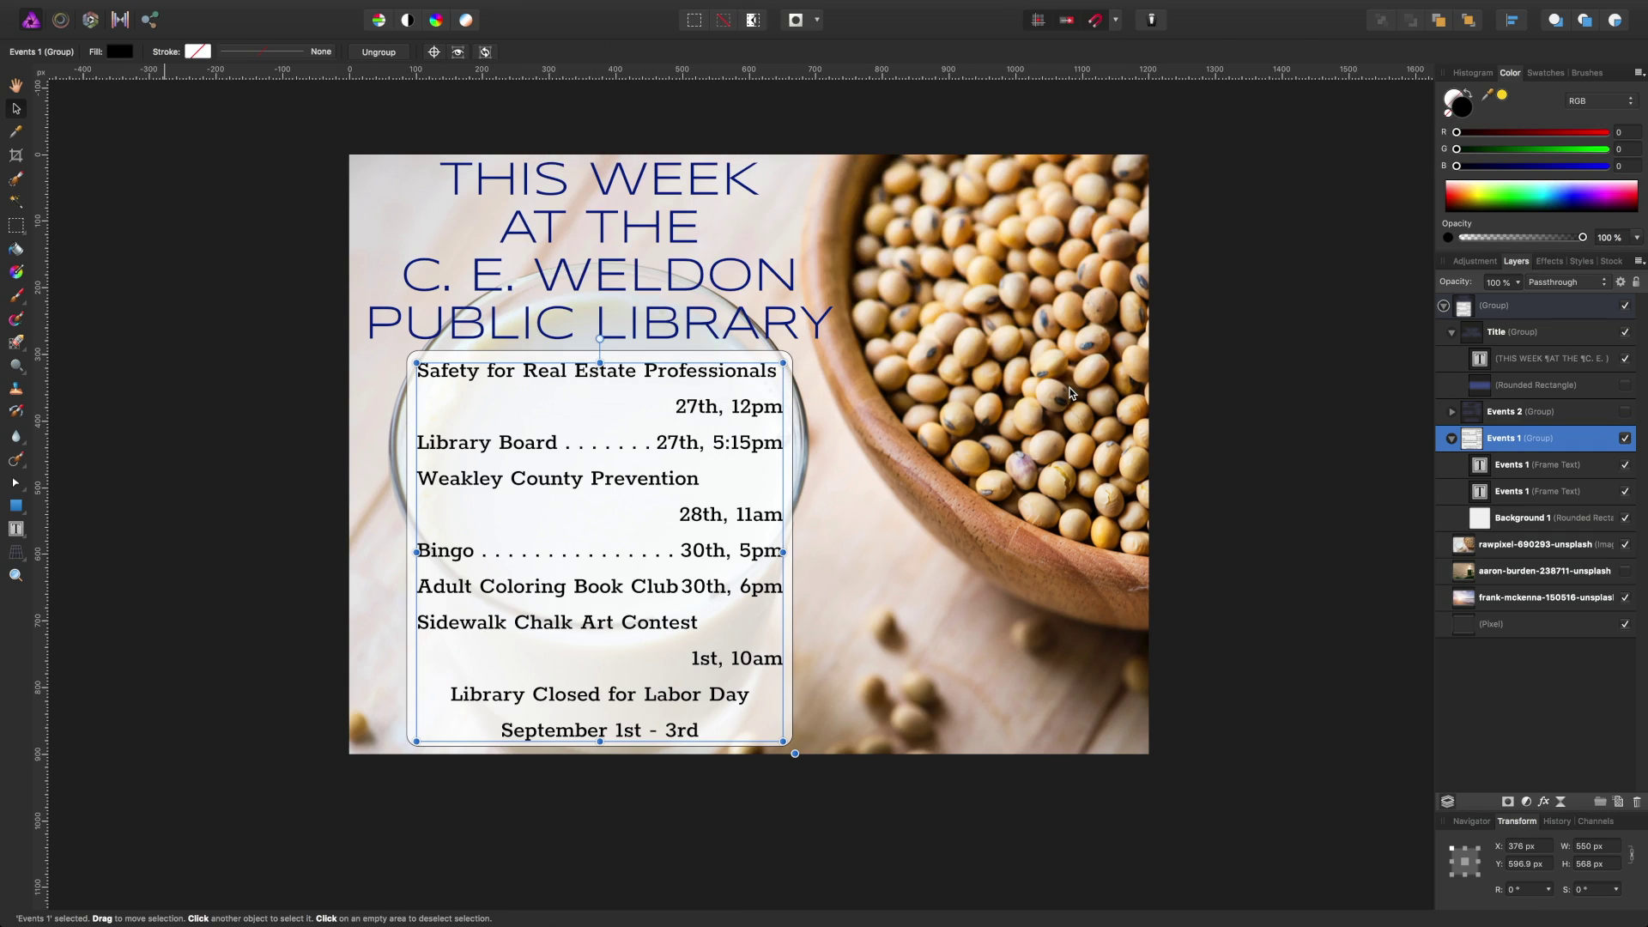
key(ctrl+Left)
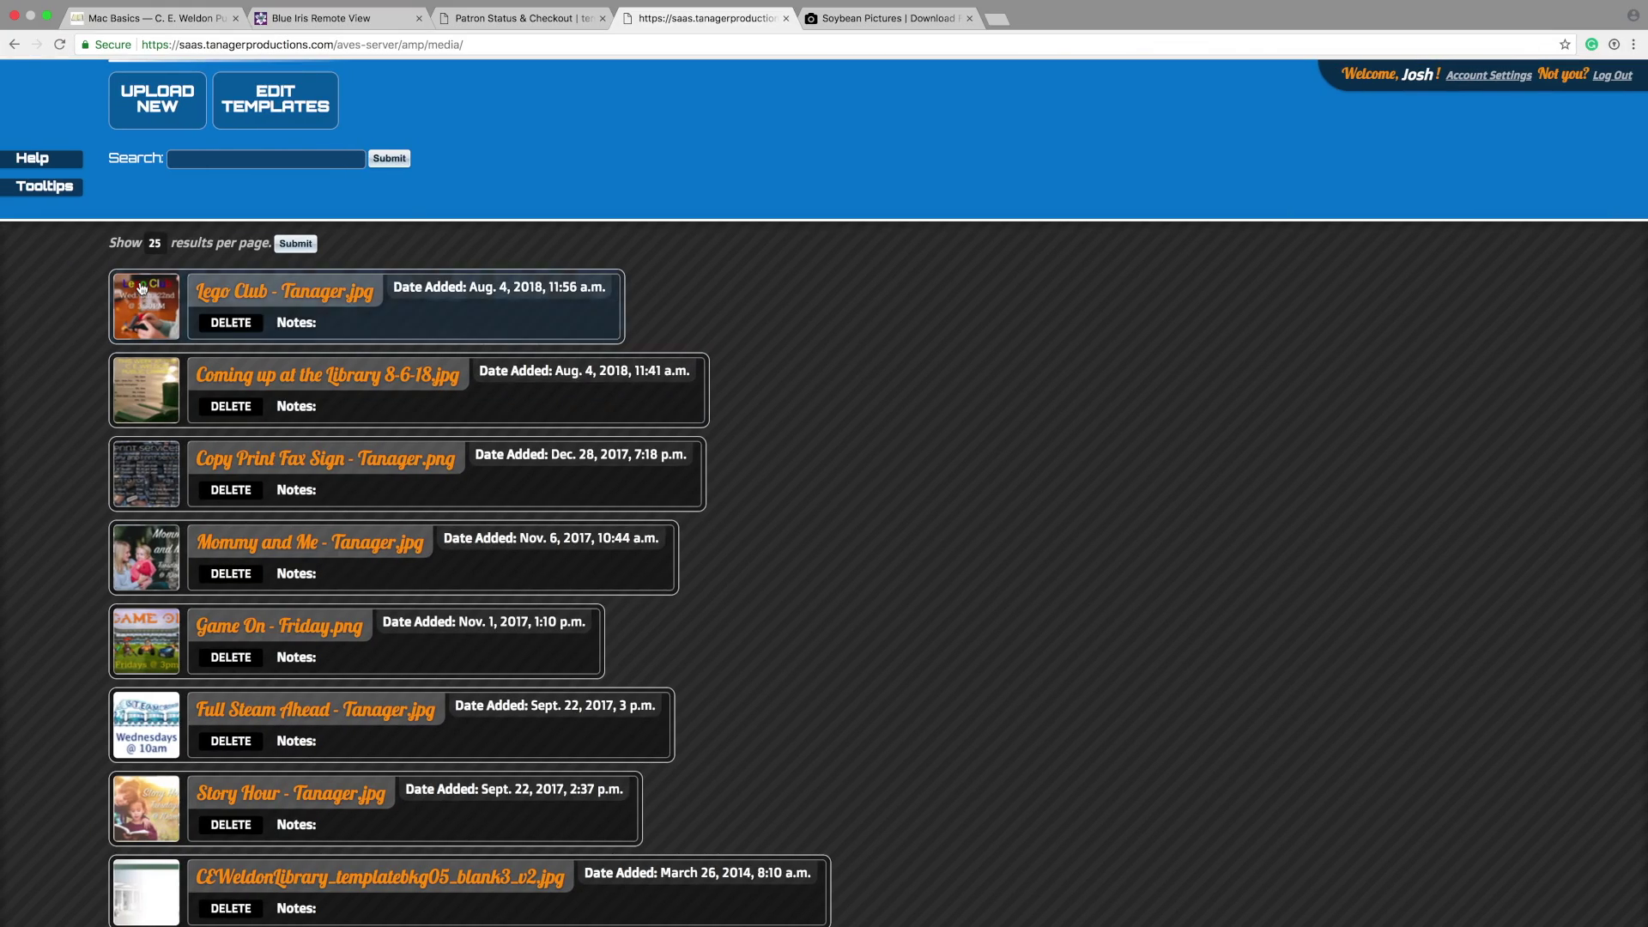
Upload Coming up at the Library 8-27-18.jpg from OneDrive's Coming Up 2018 folder to the Media Library
scroll(482, 222, up, 2)
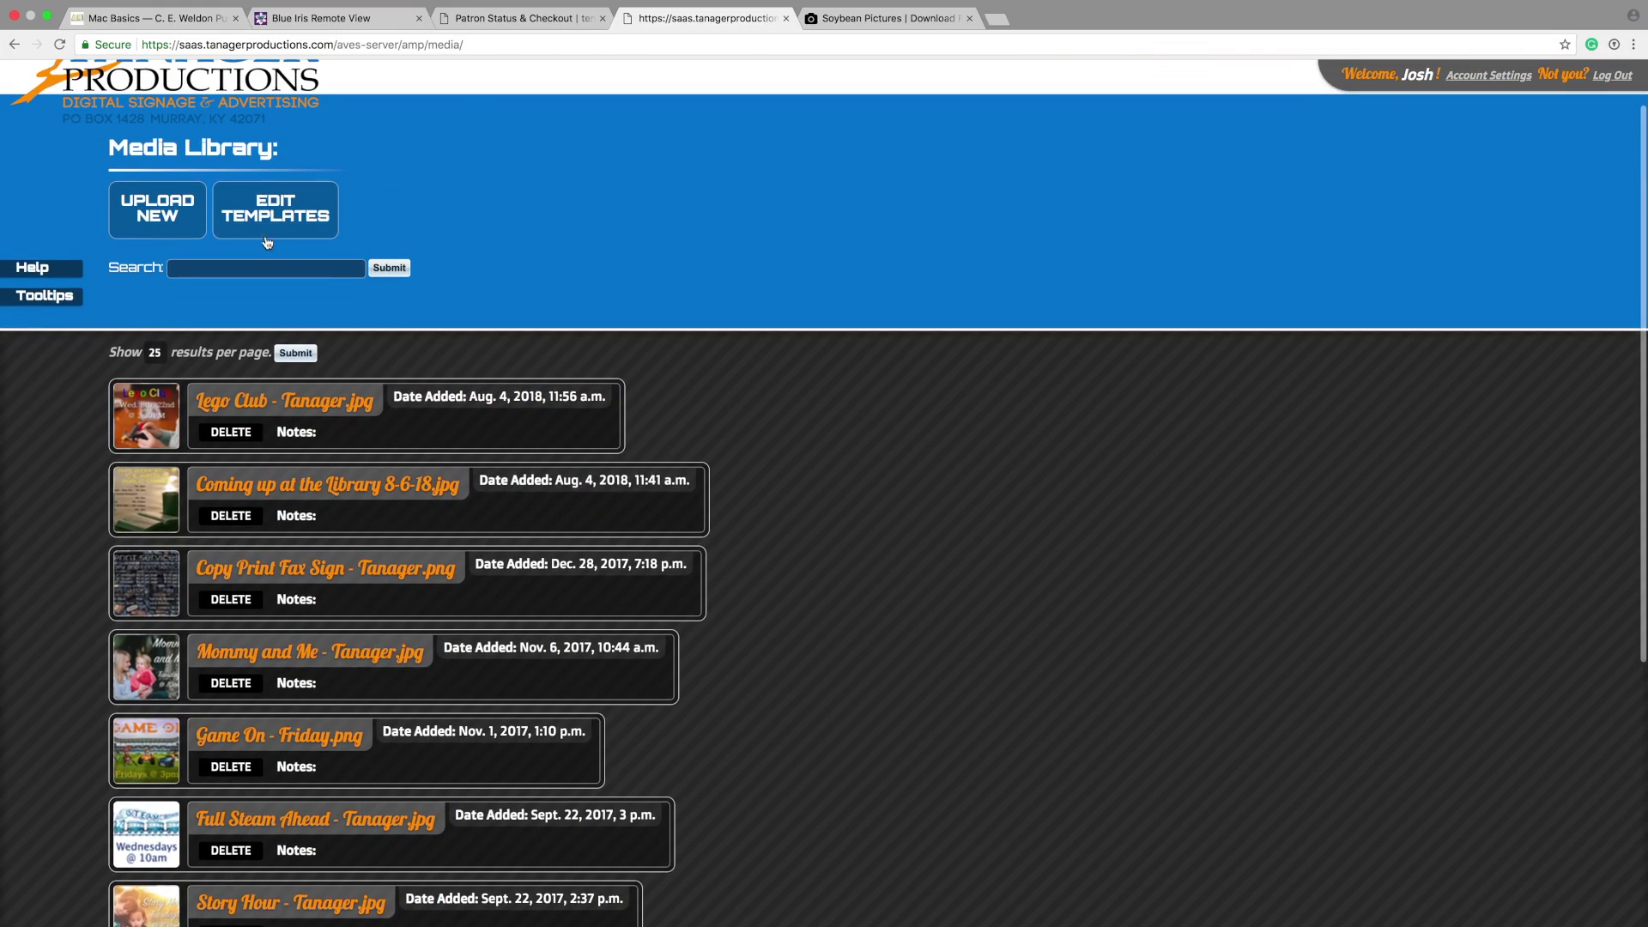
click(157, 212)
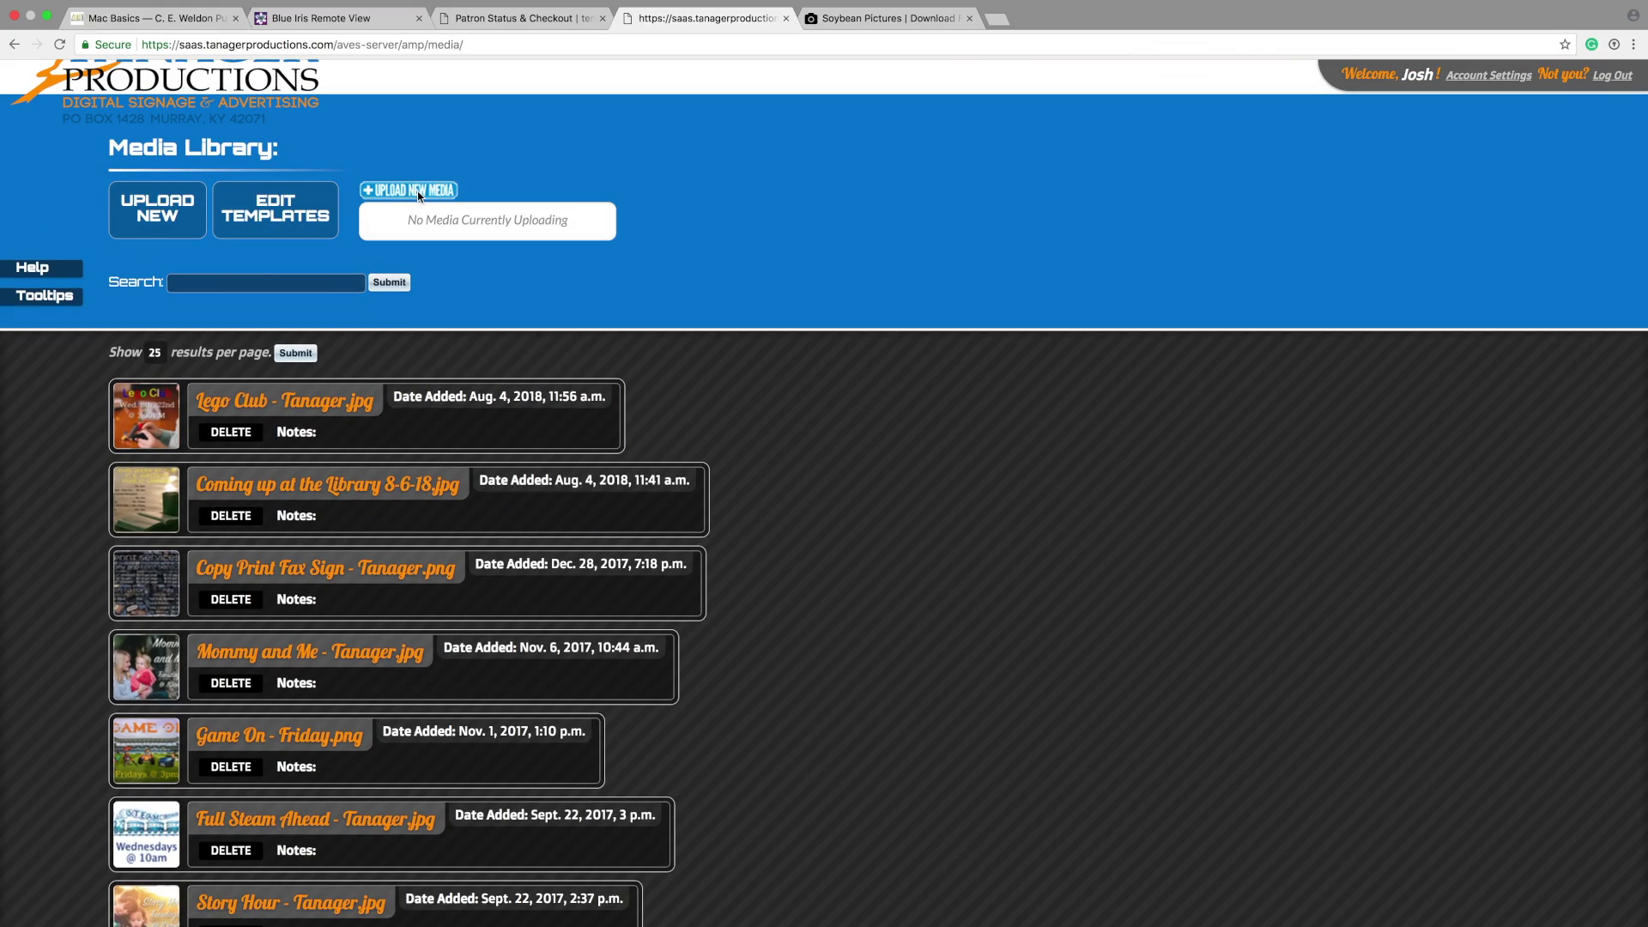
click(420, 196)
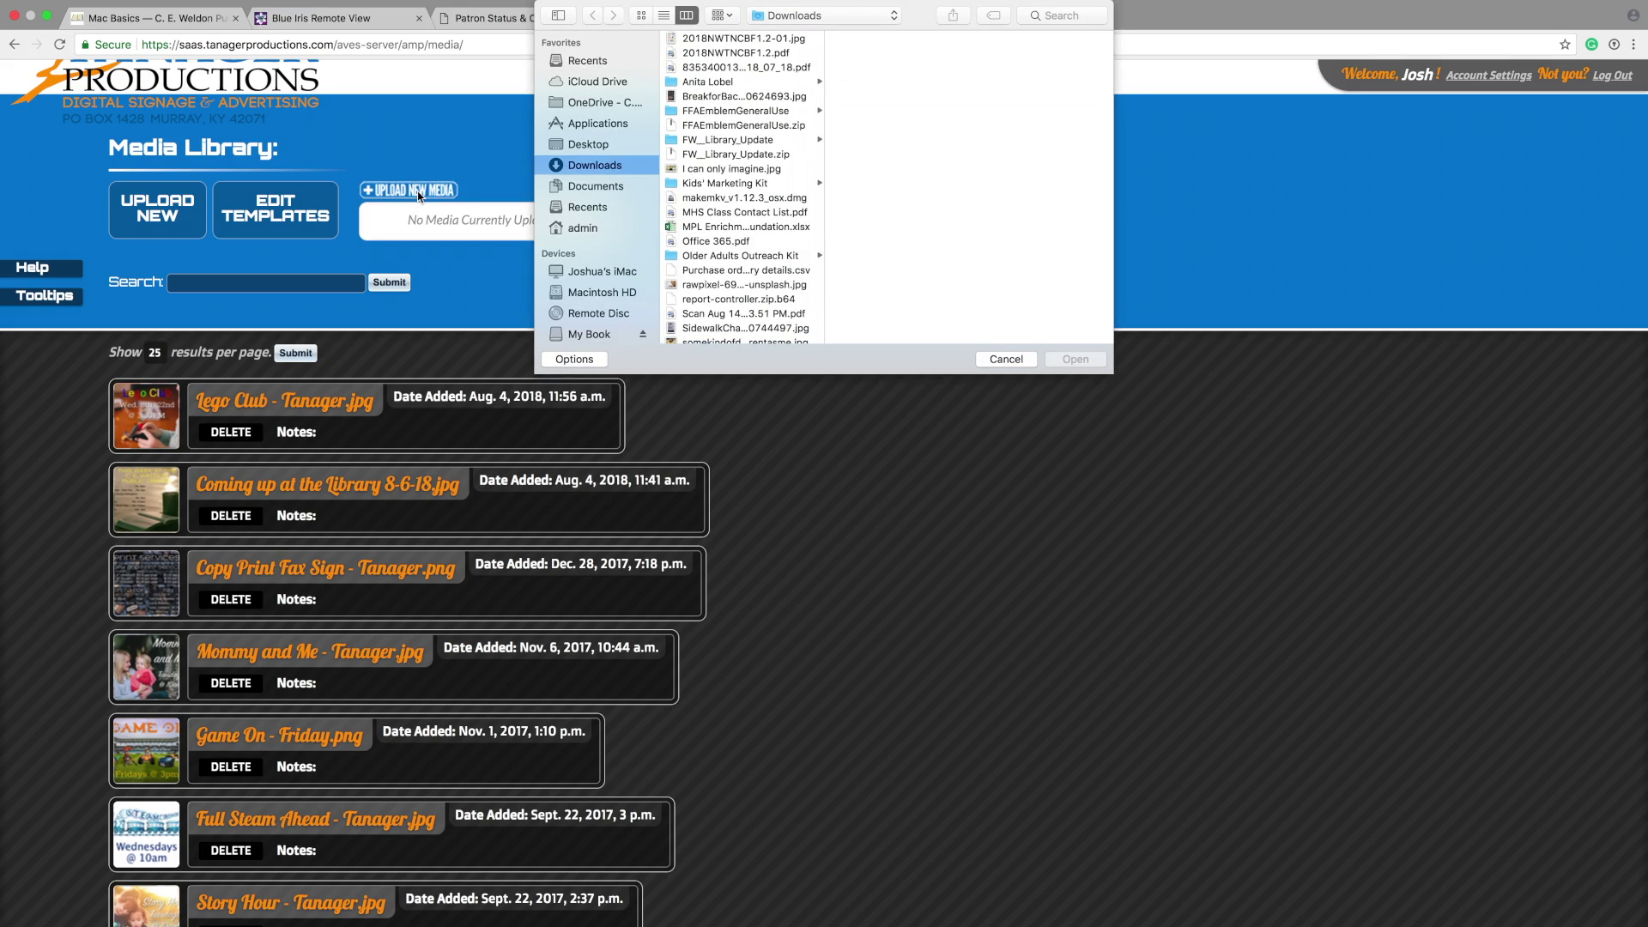
click(599, 103)
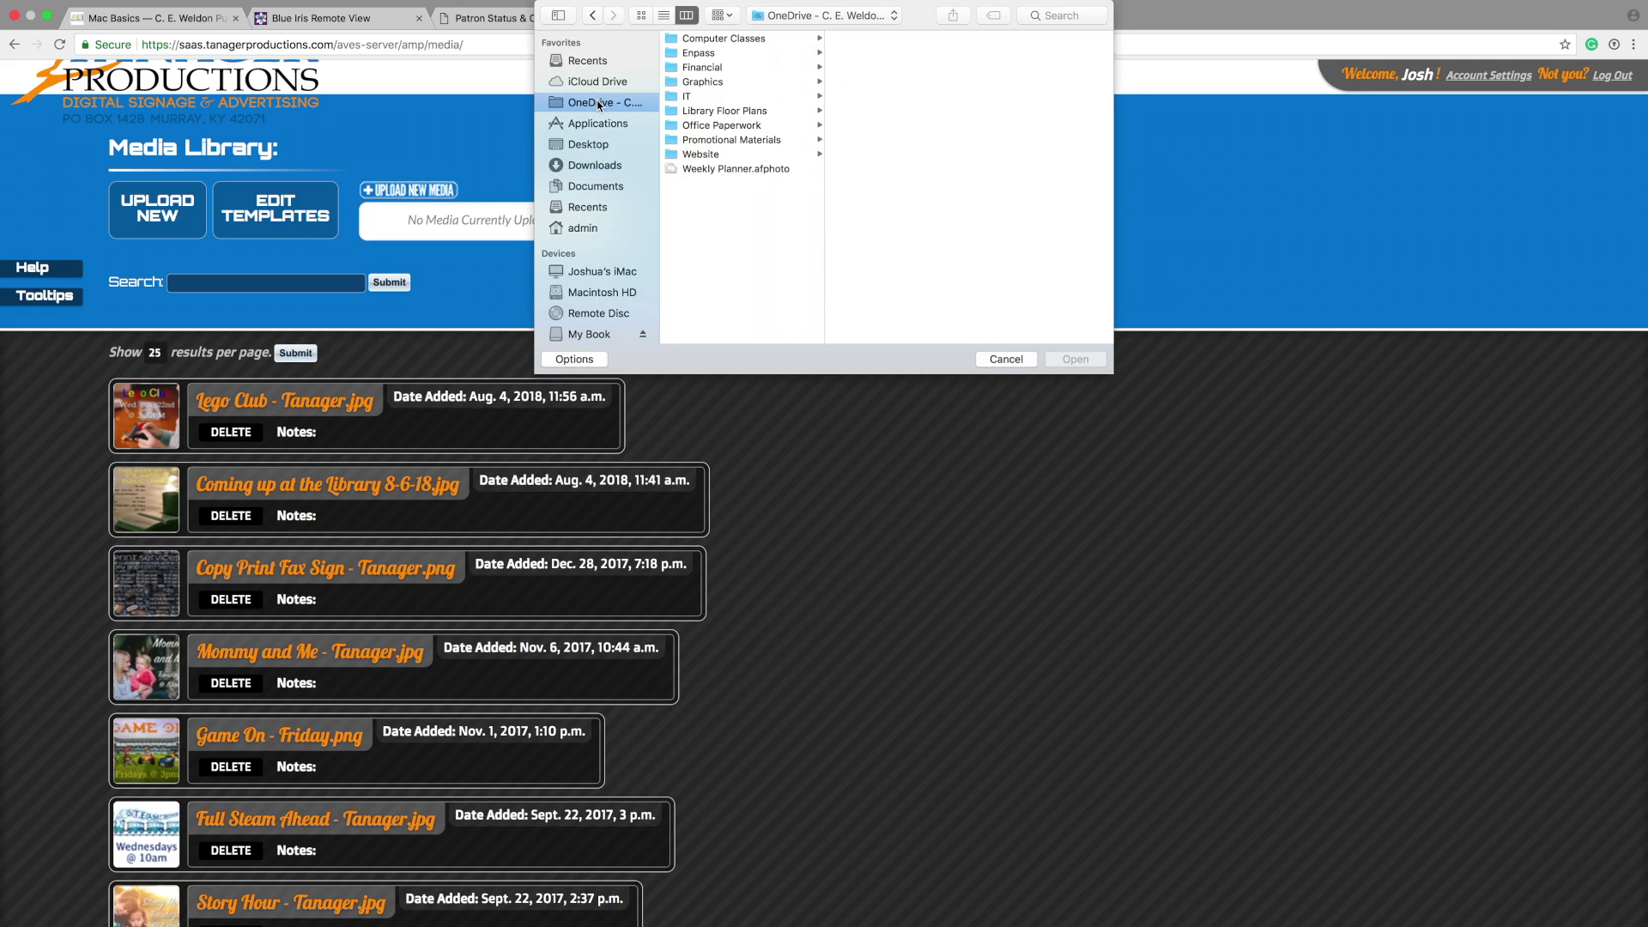
click(685, 83)
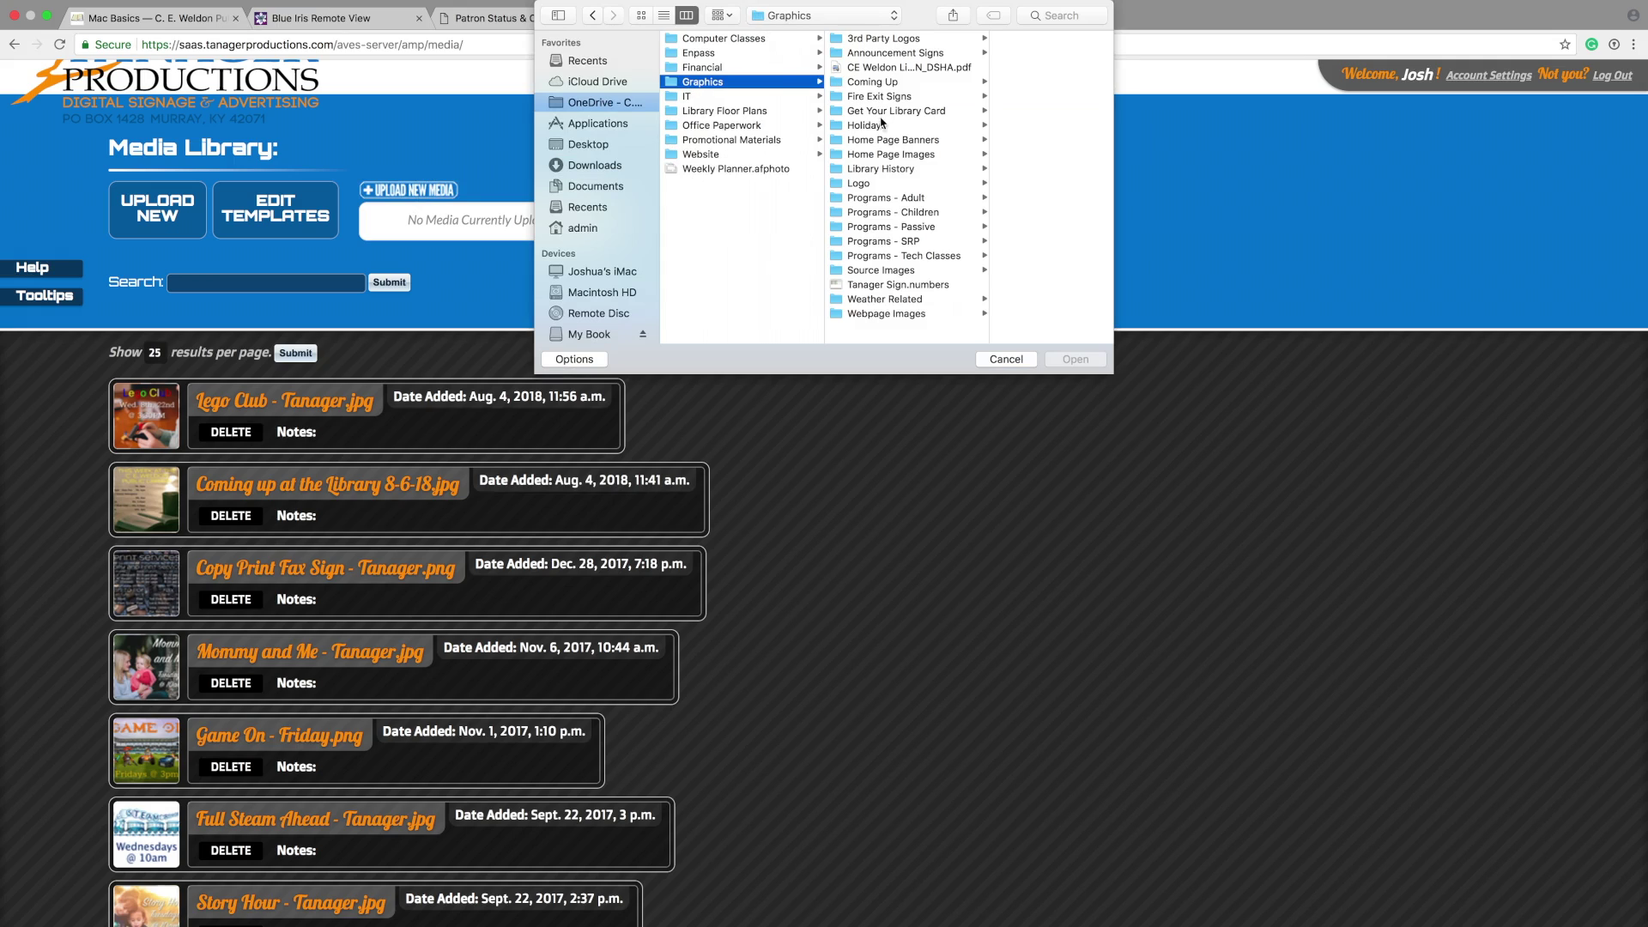
click(889, 86)
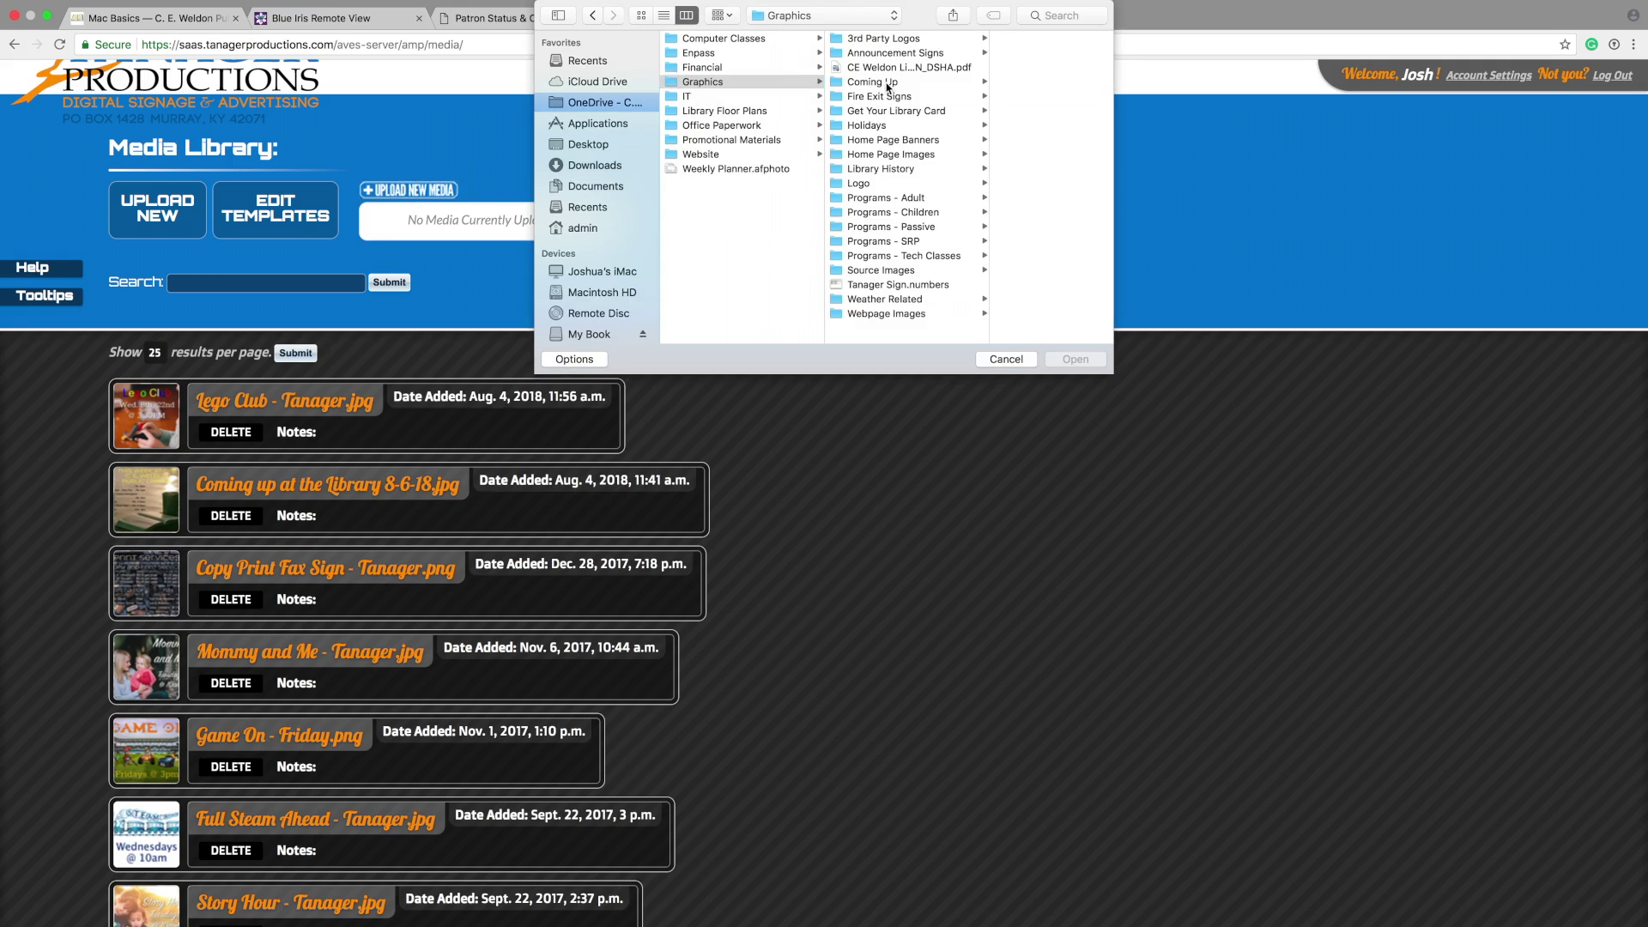
click(944, 83)
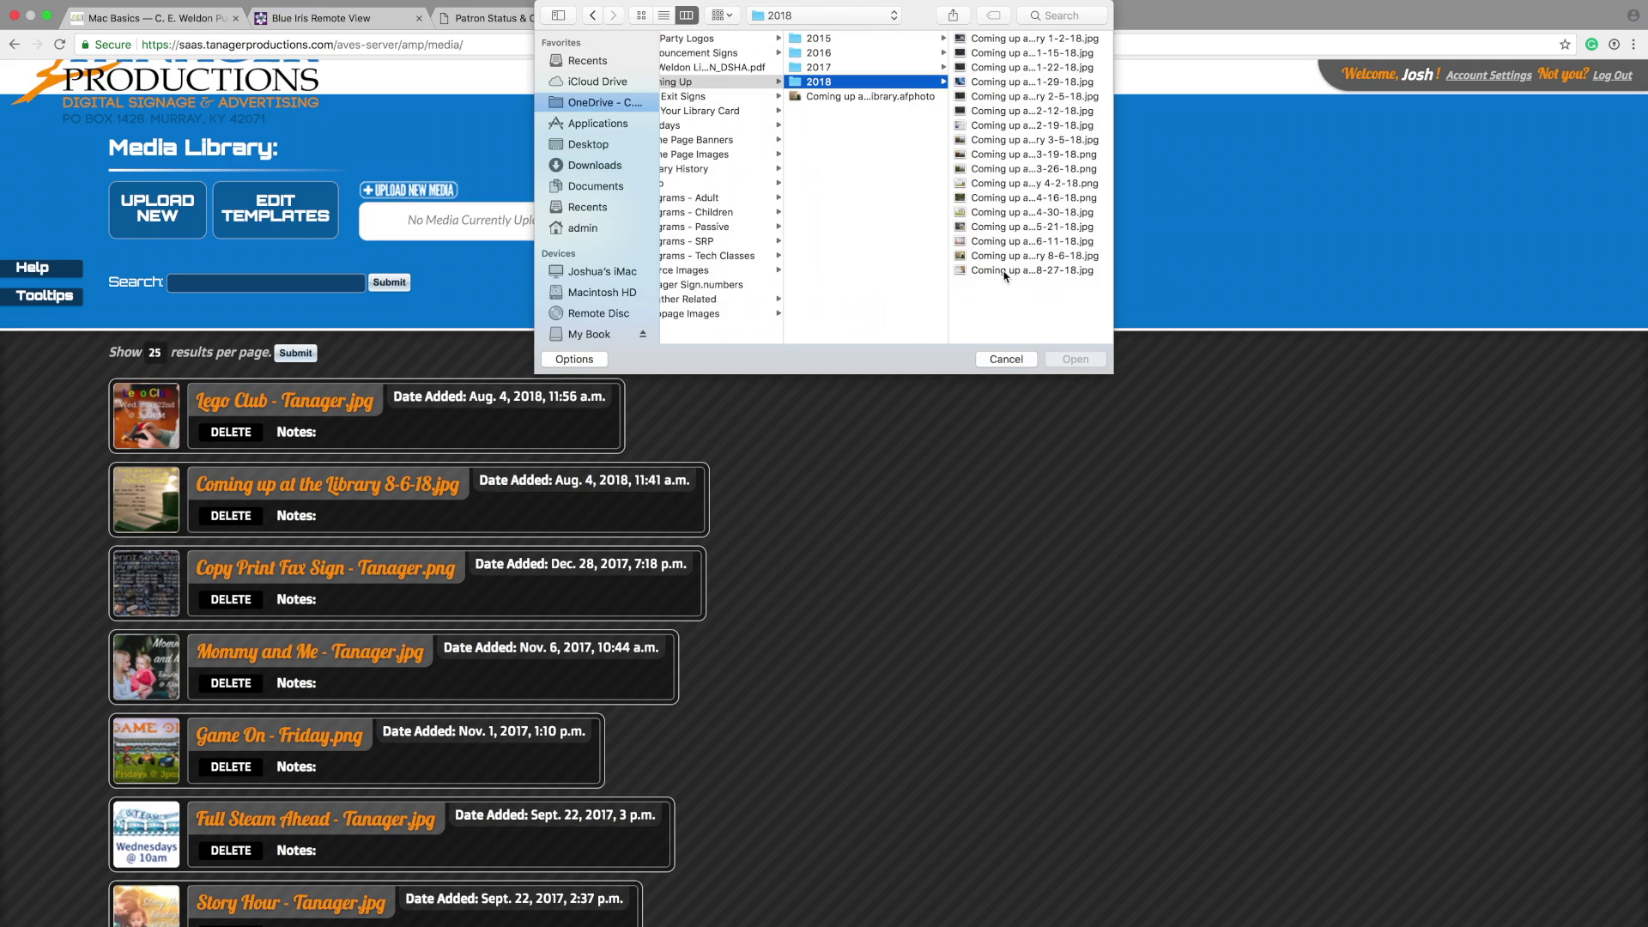
click(1005, 273)
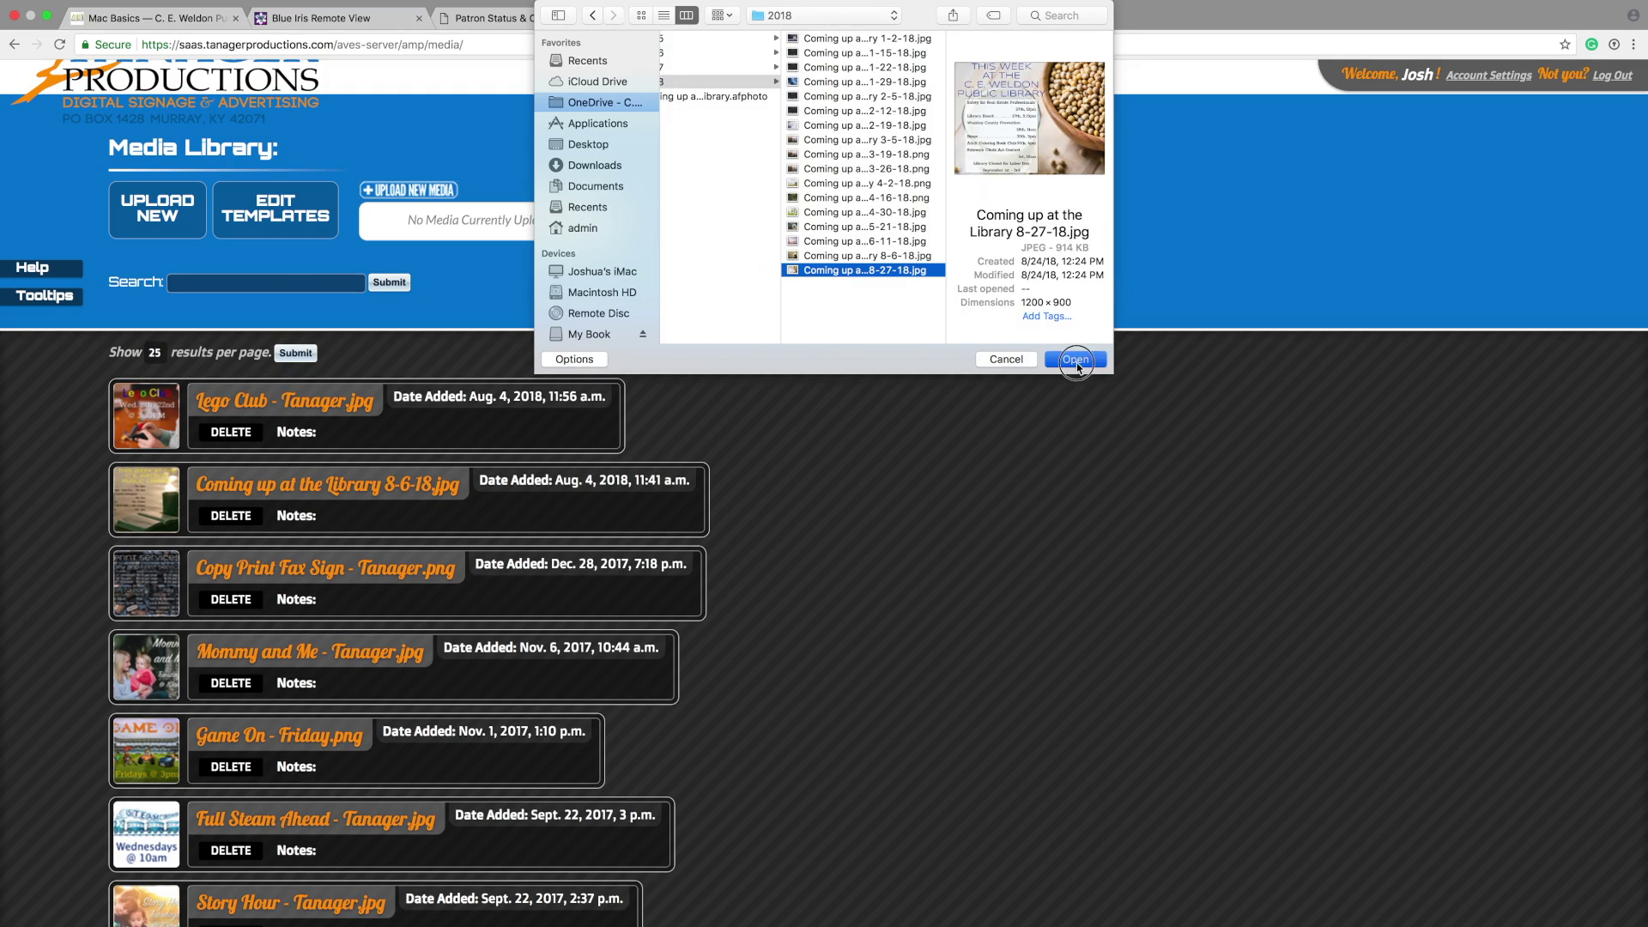
click(1075, 360)
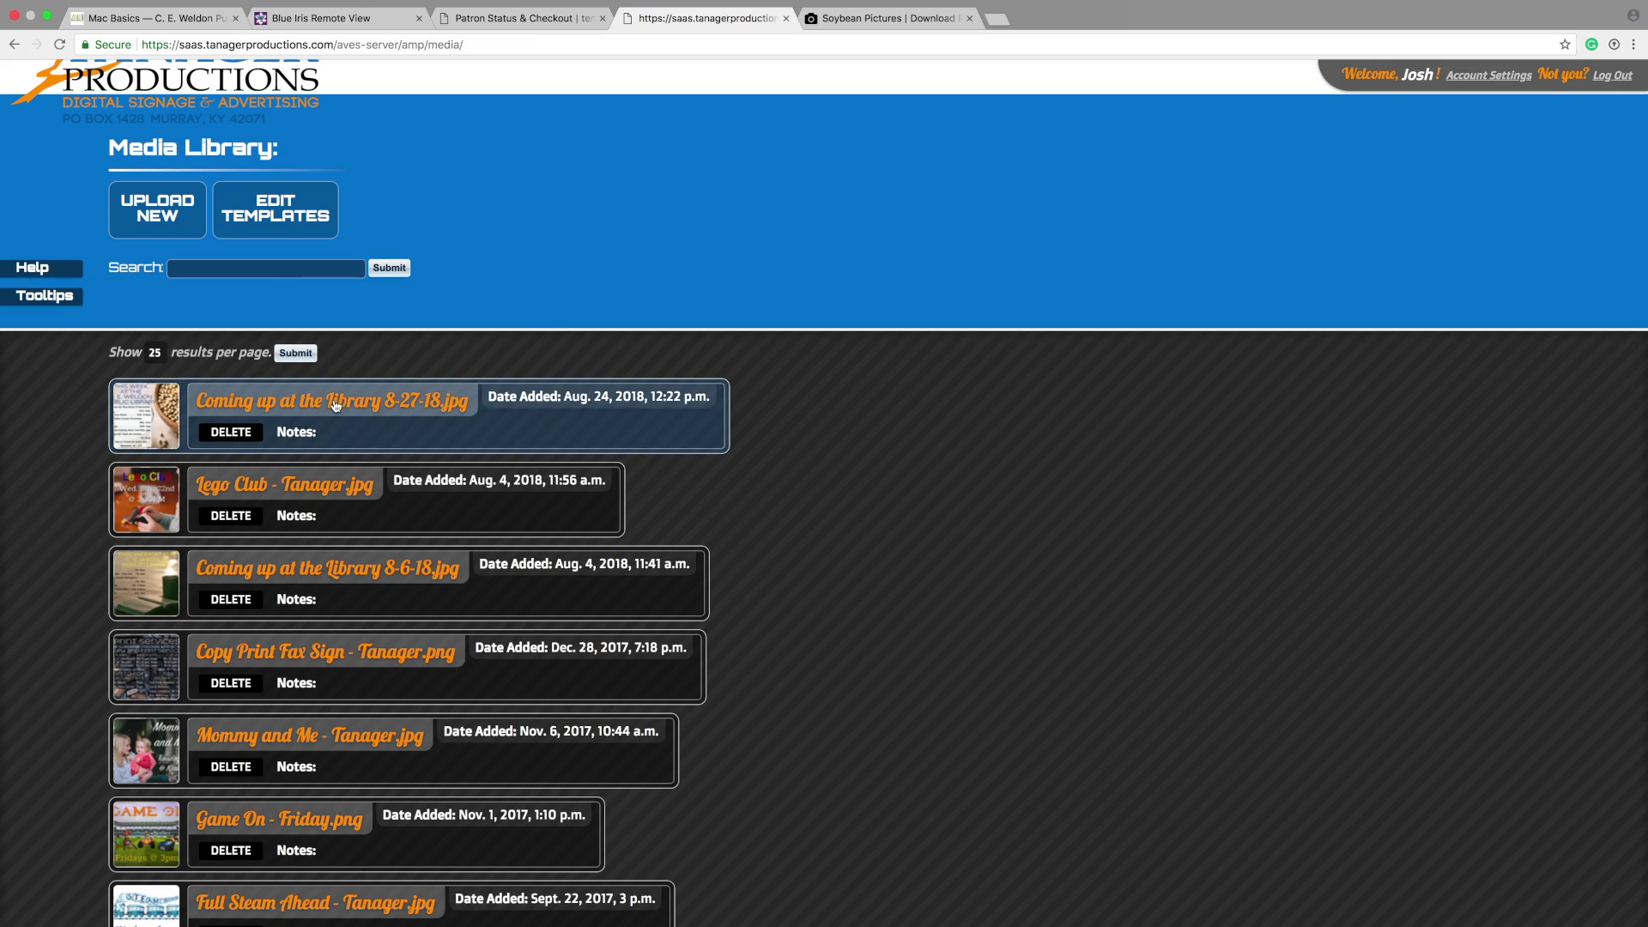
click(286, 225)
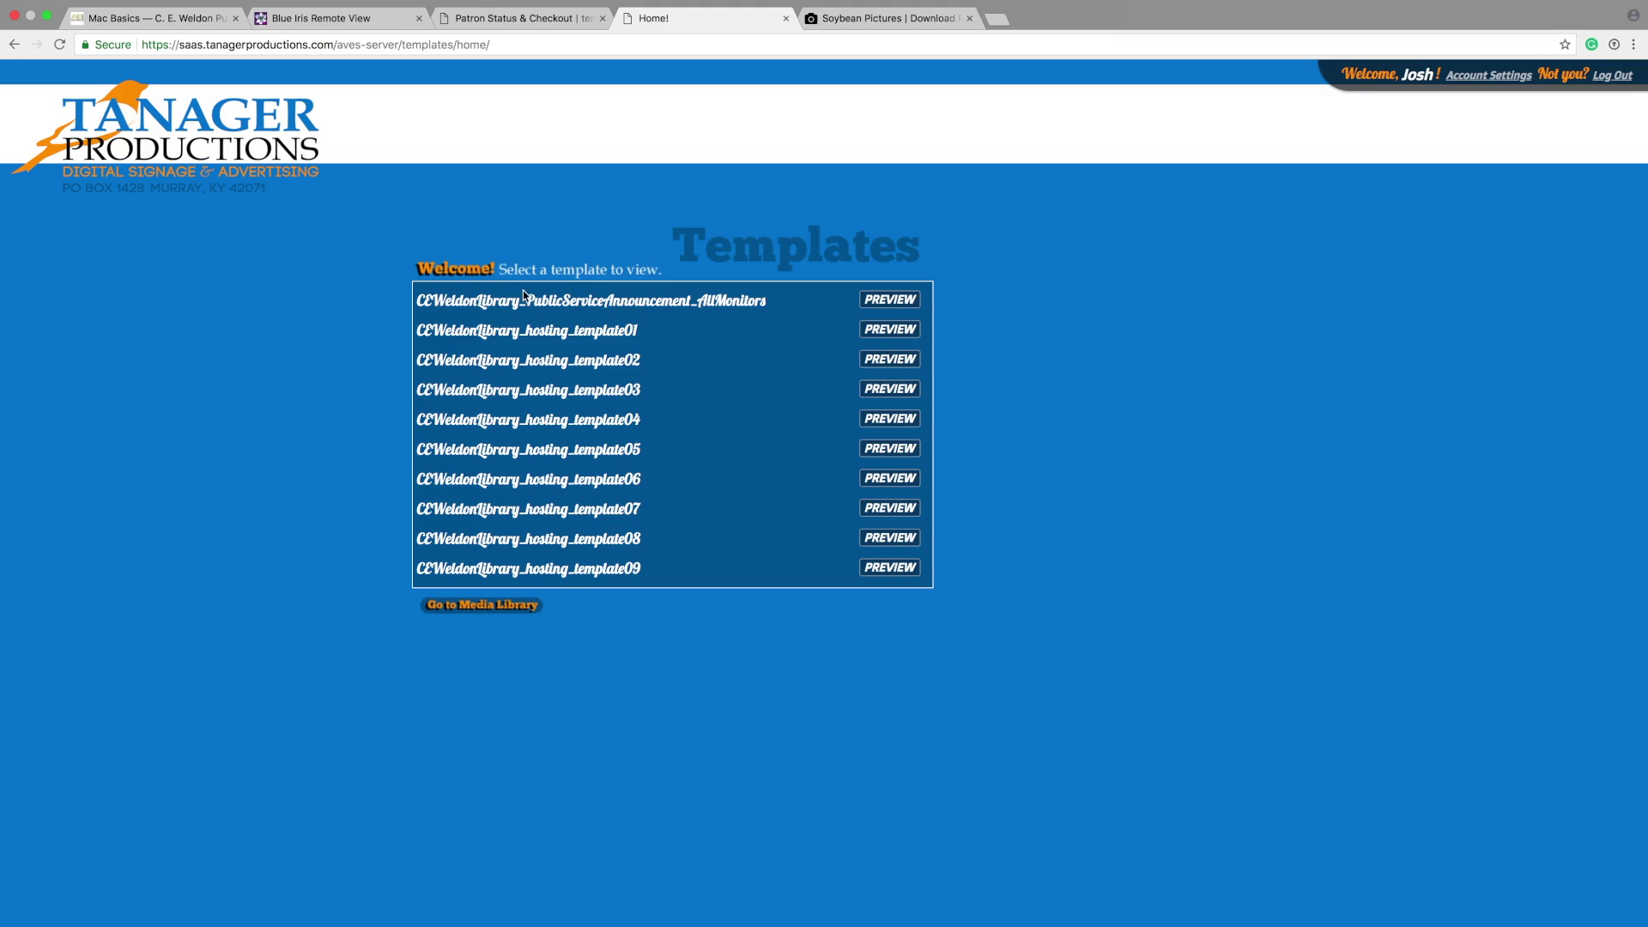
Set Coming up at the Library 8-27-18.jpg as the PublicServiceAnnouncement_AllMonitors template image and submit
click(533, 308)
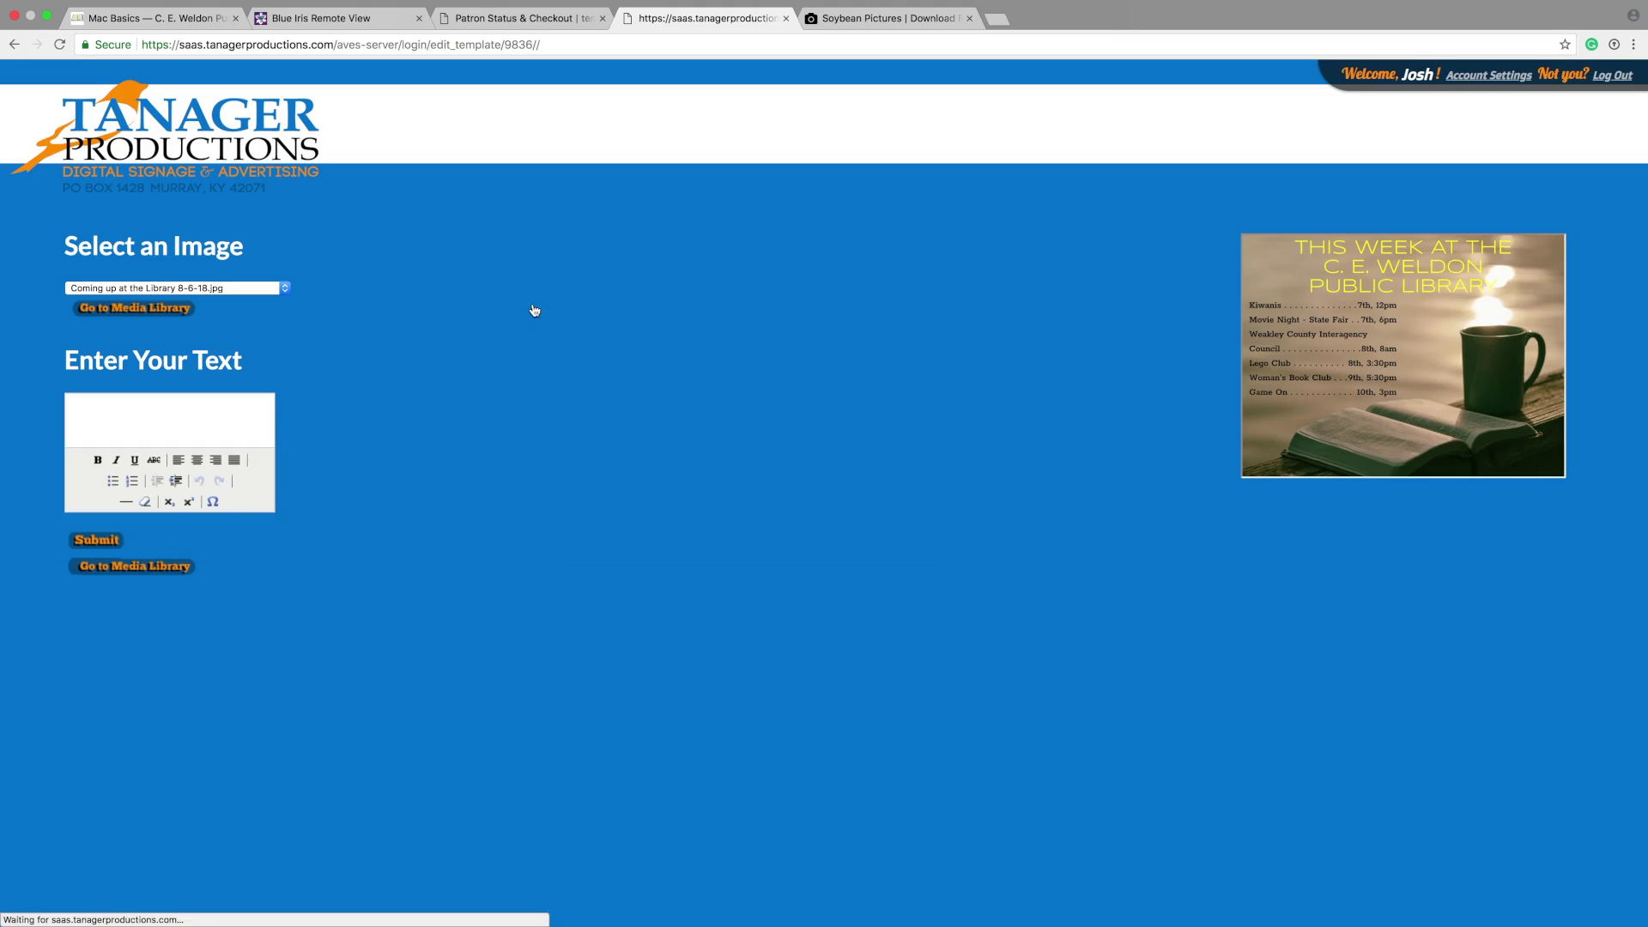
click(277, 293)
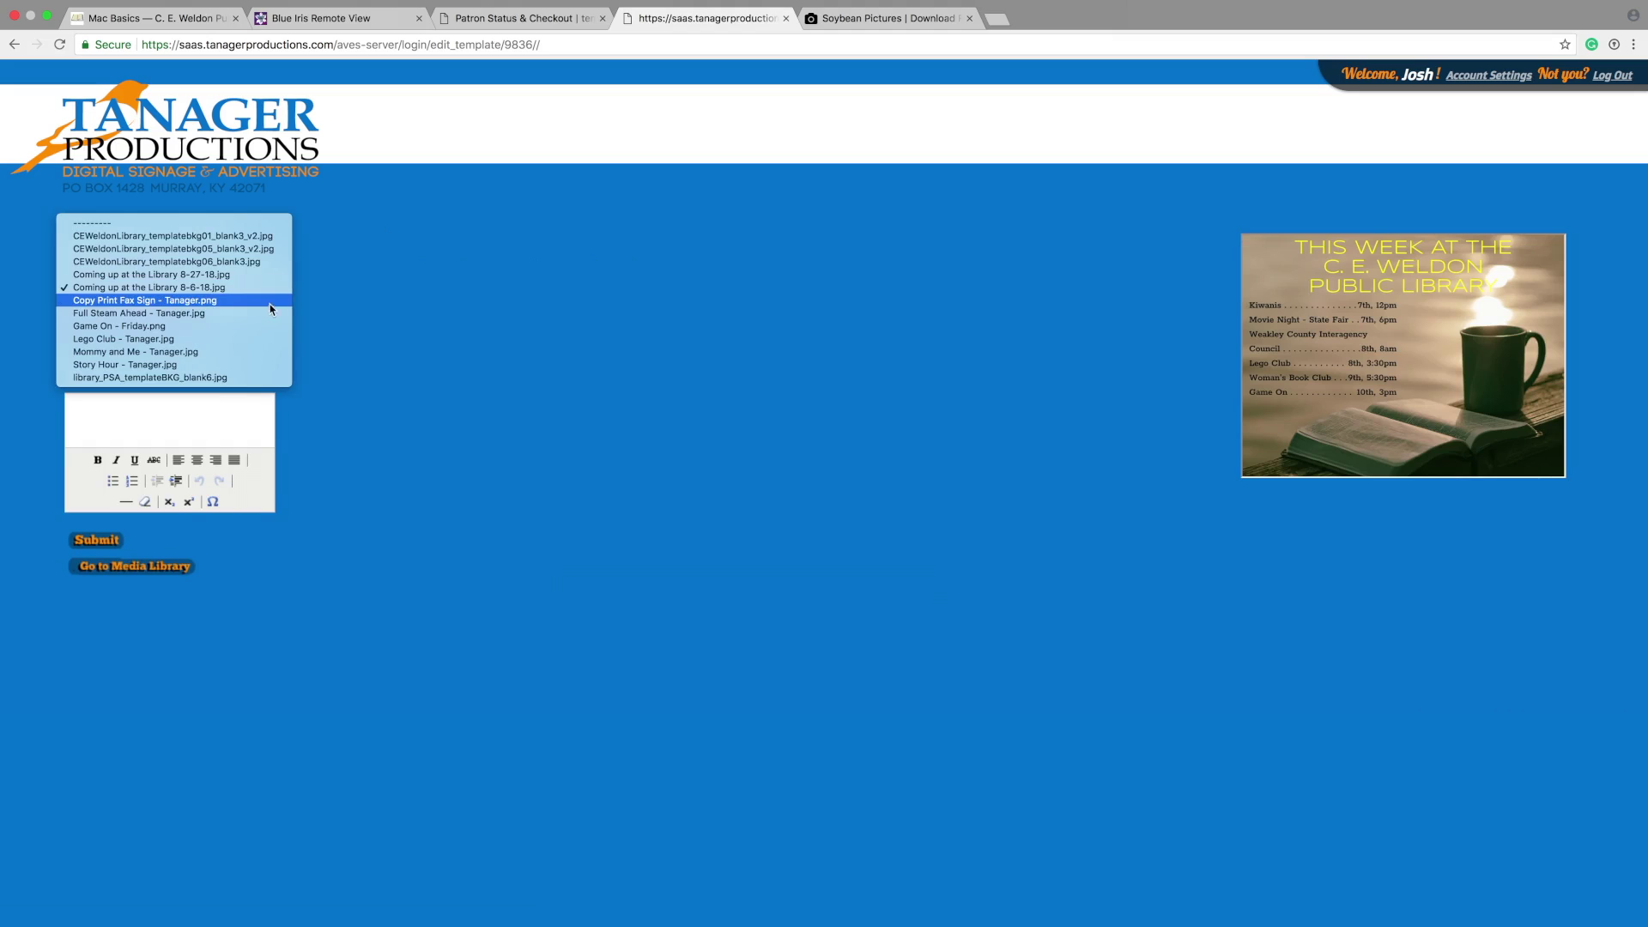
click(258, 276)
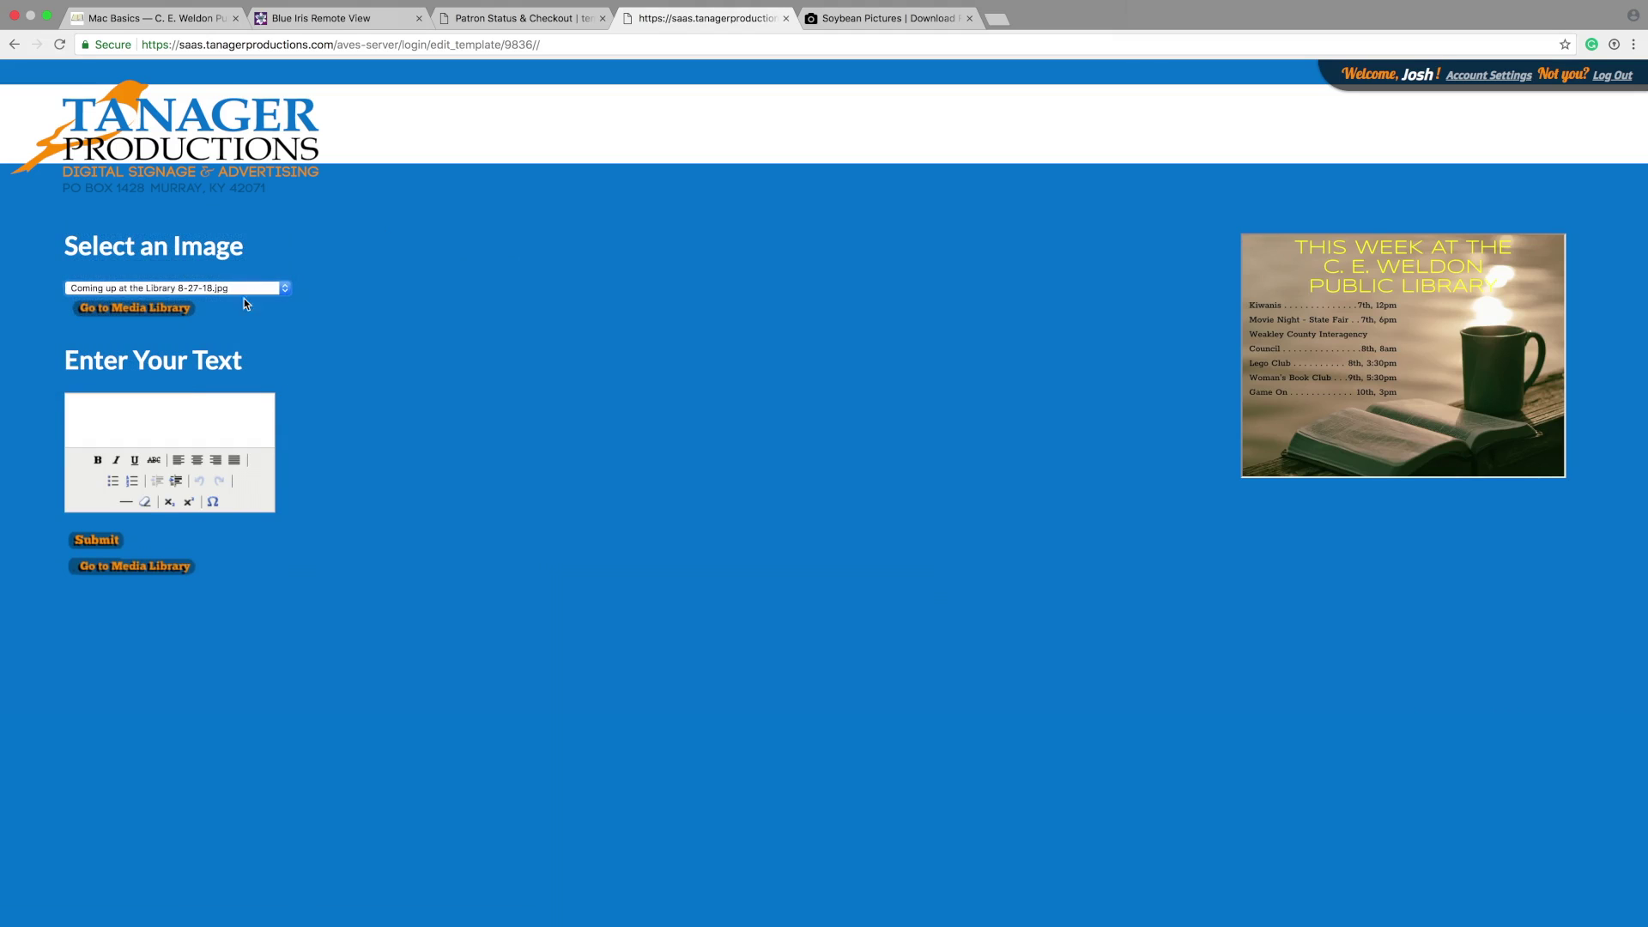
click(114, 542)
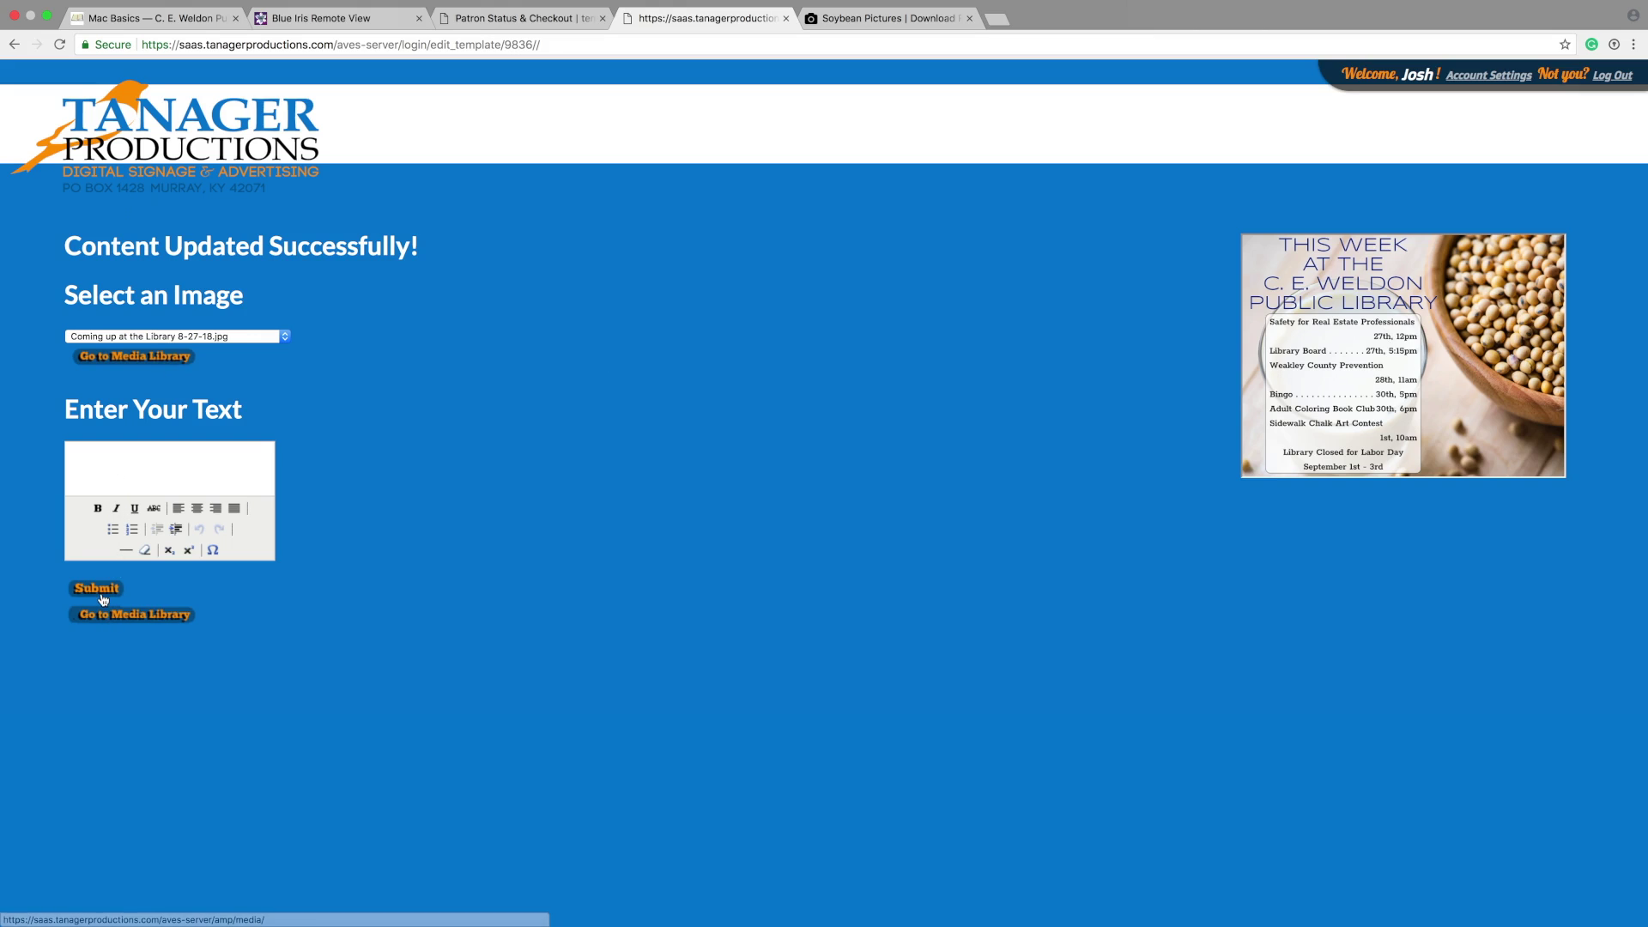
click(14, 52)
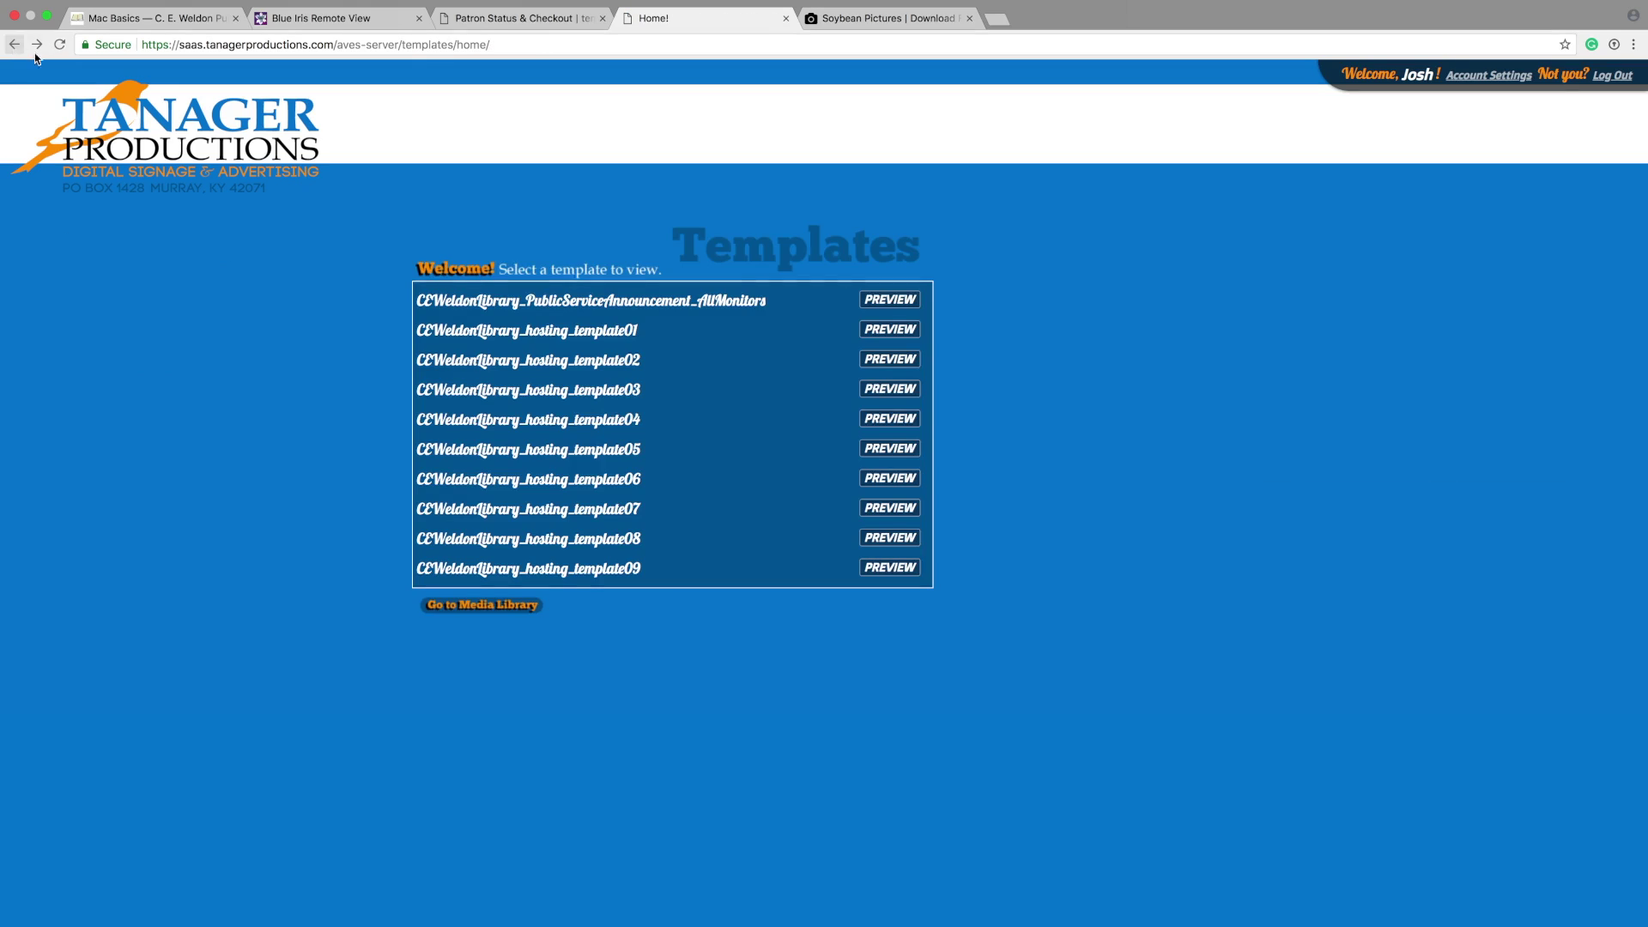
Make Coming up at the Library 8-27-18.jpg the hosting_template05 background and submit
click(597, 450)
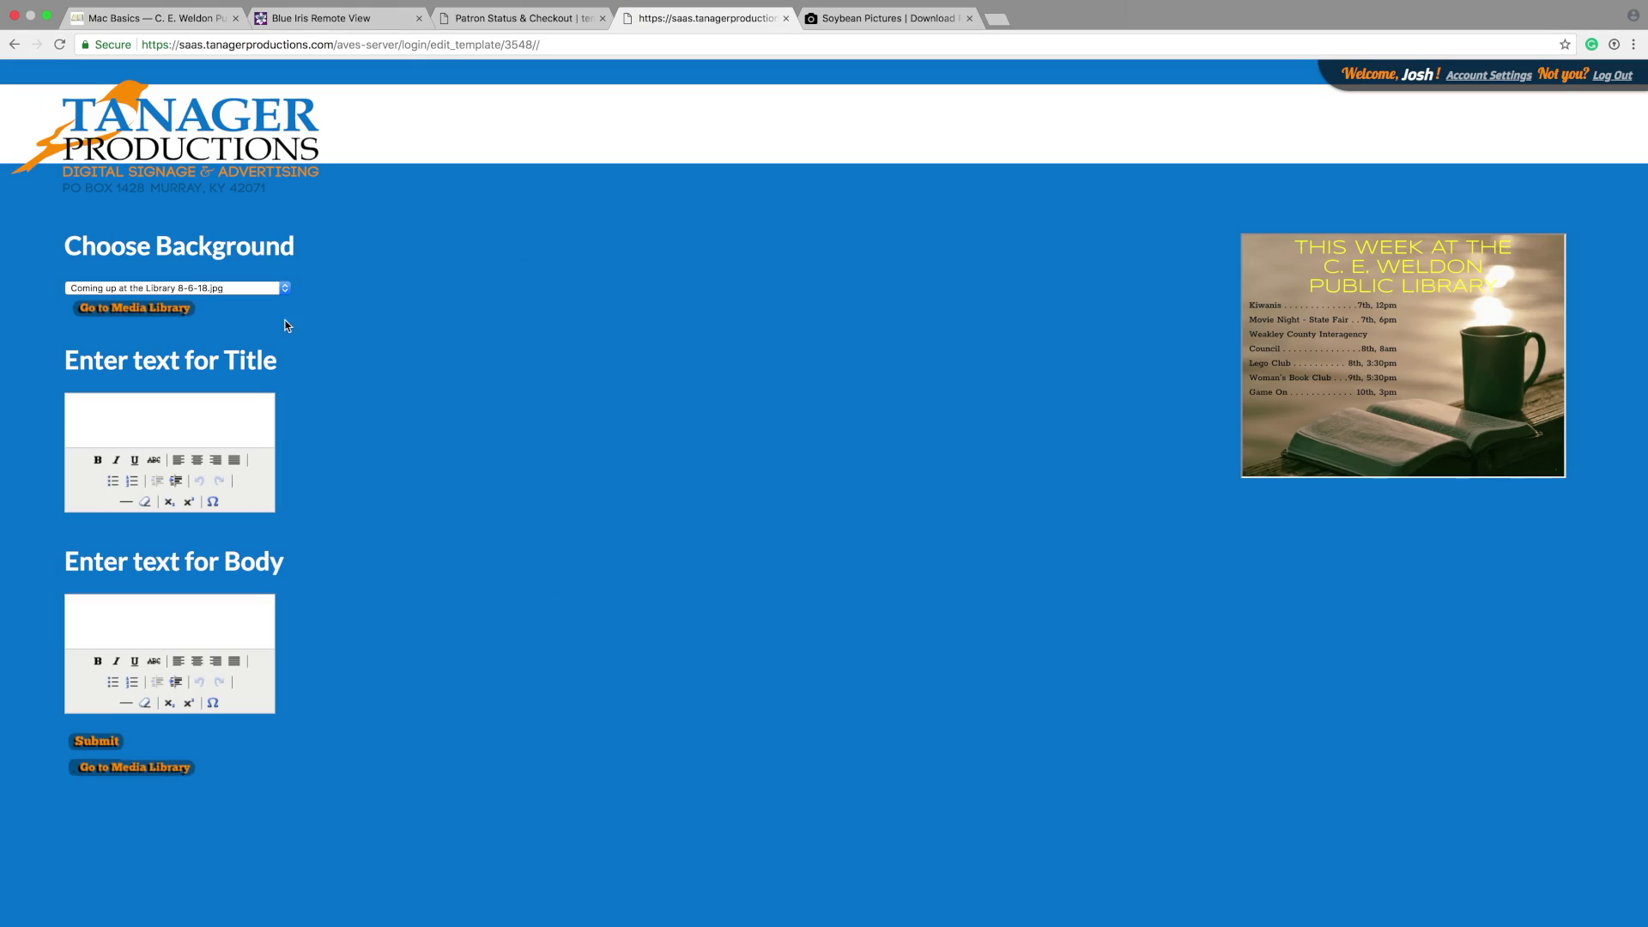
click(284, 288)
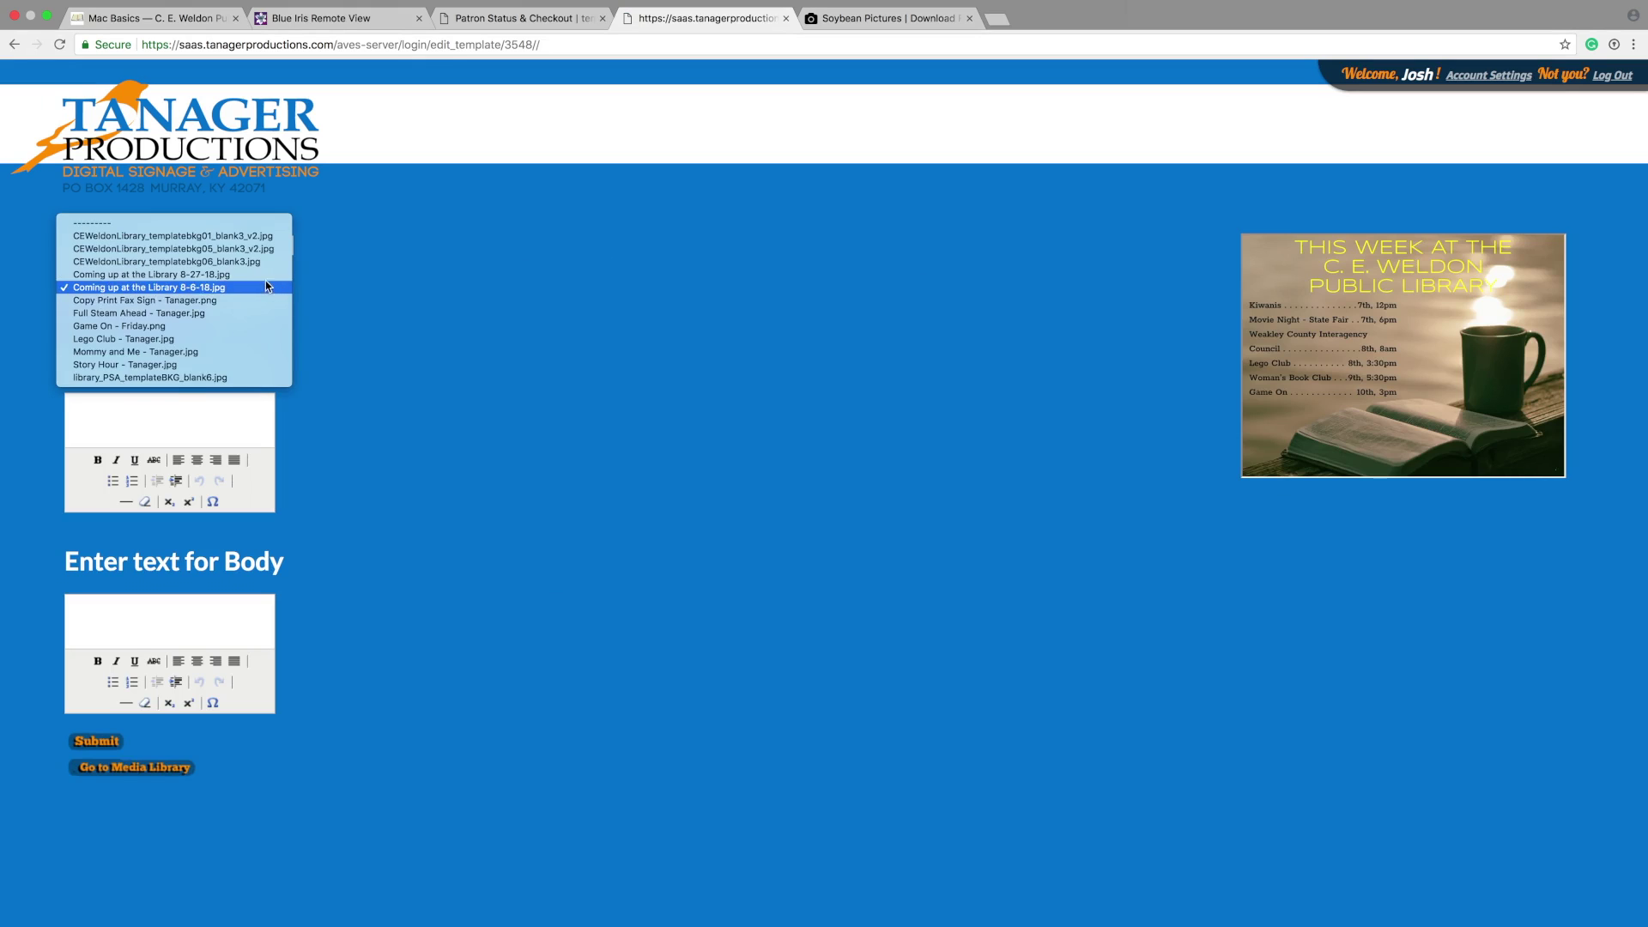
click(257, 275)
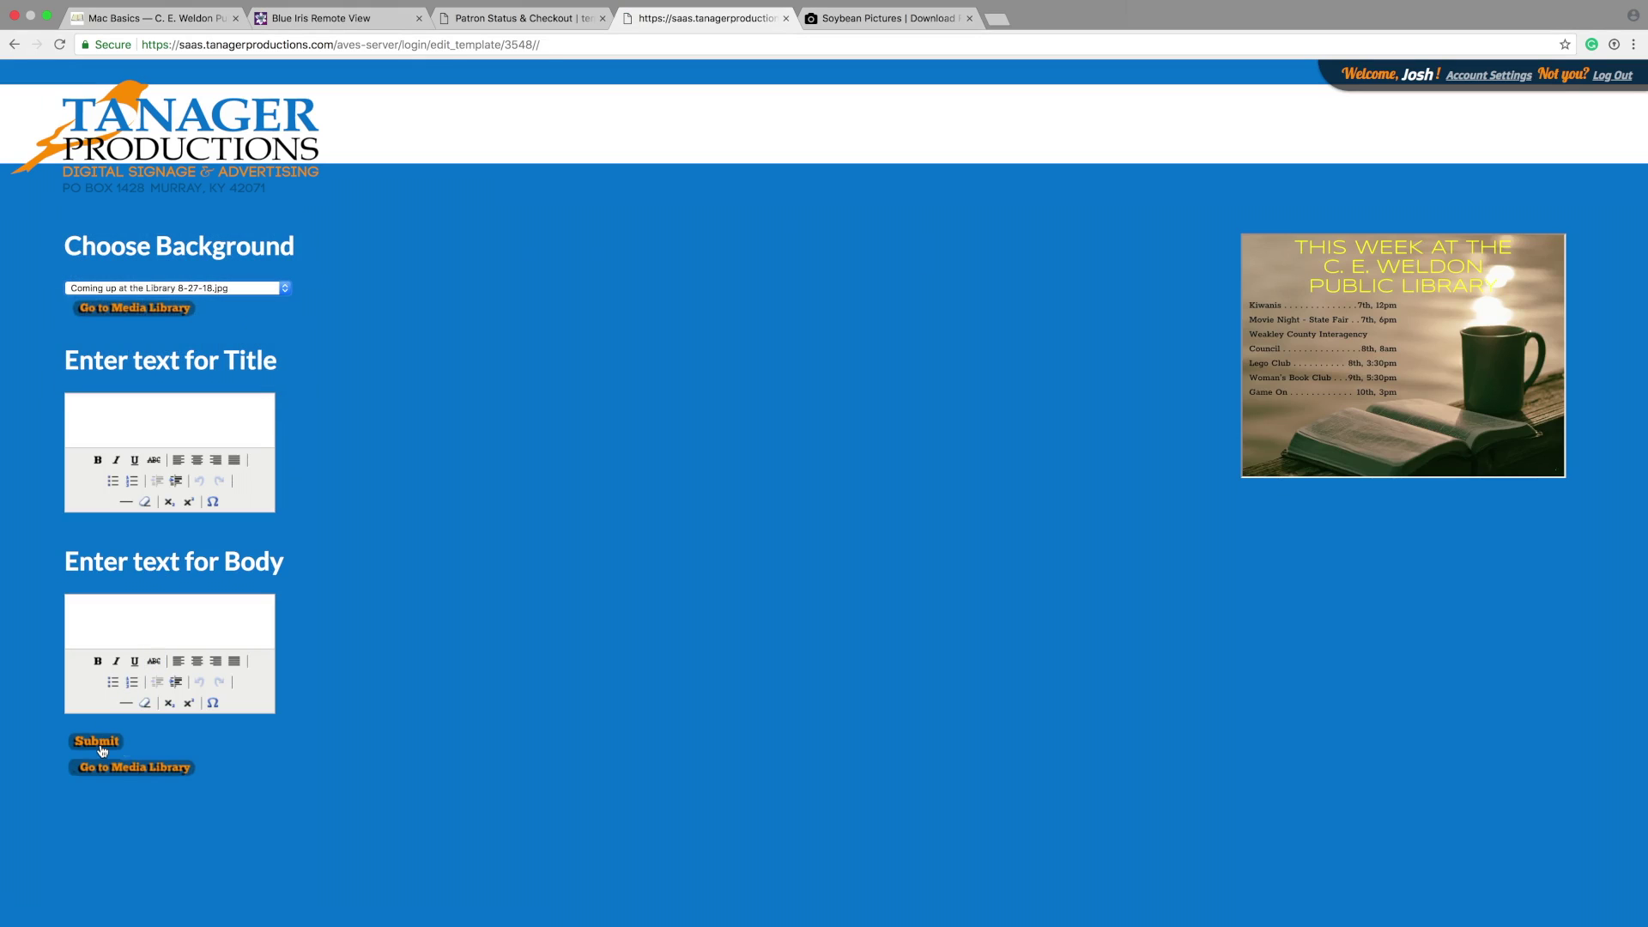
click(97, 742)
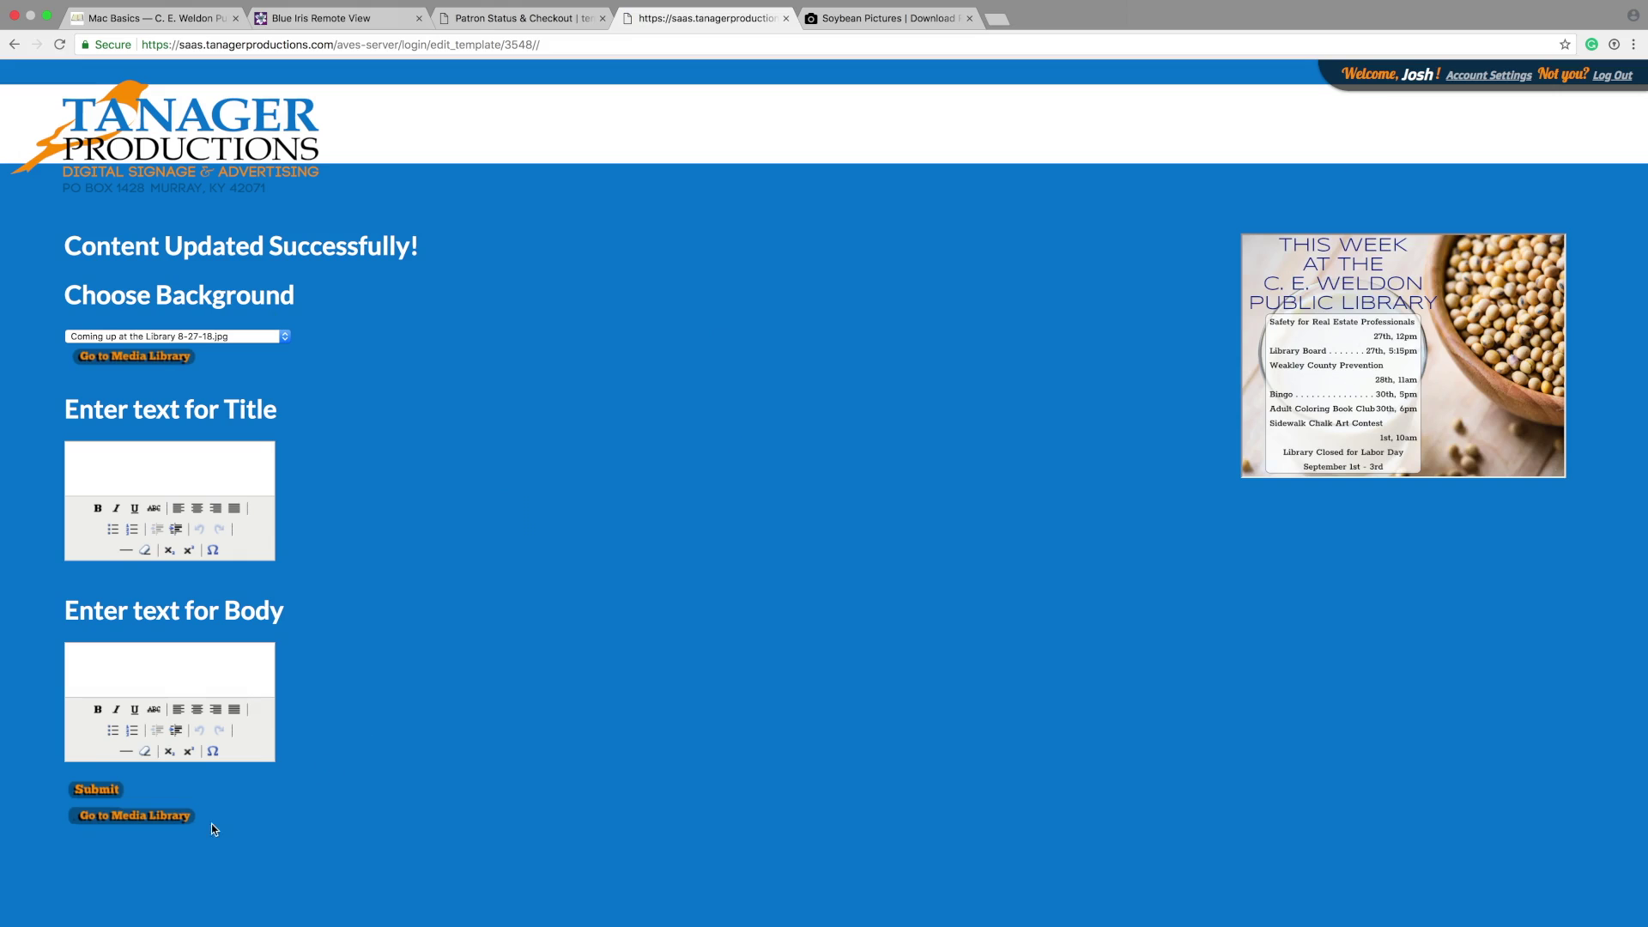
click(13, 44)
Check the backgrounds of hosting templates 07, 08 and 09, then bring up Unsplash's soybean pictures
click(13, 46)
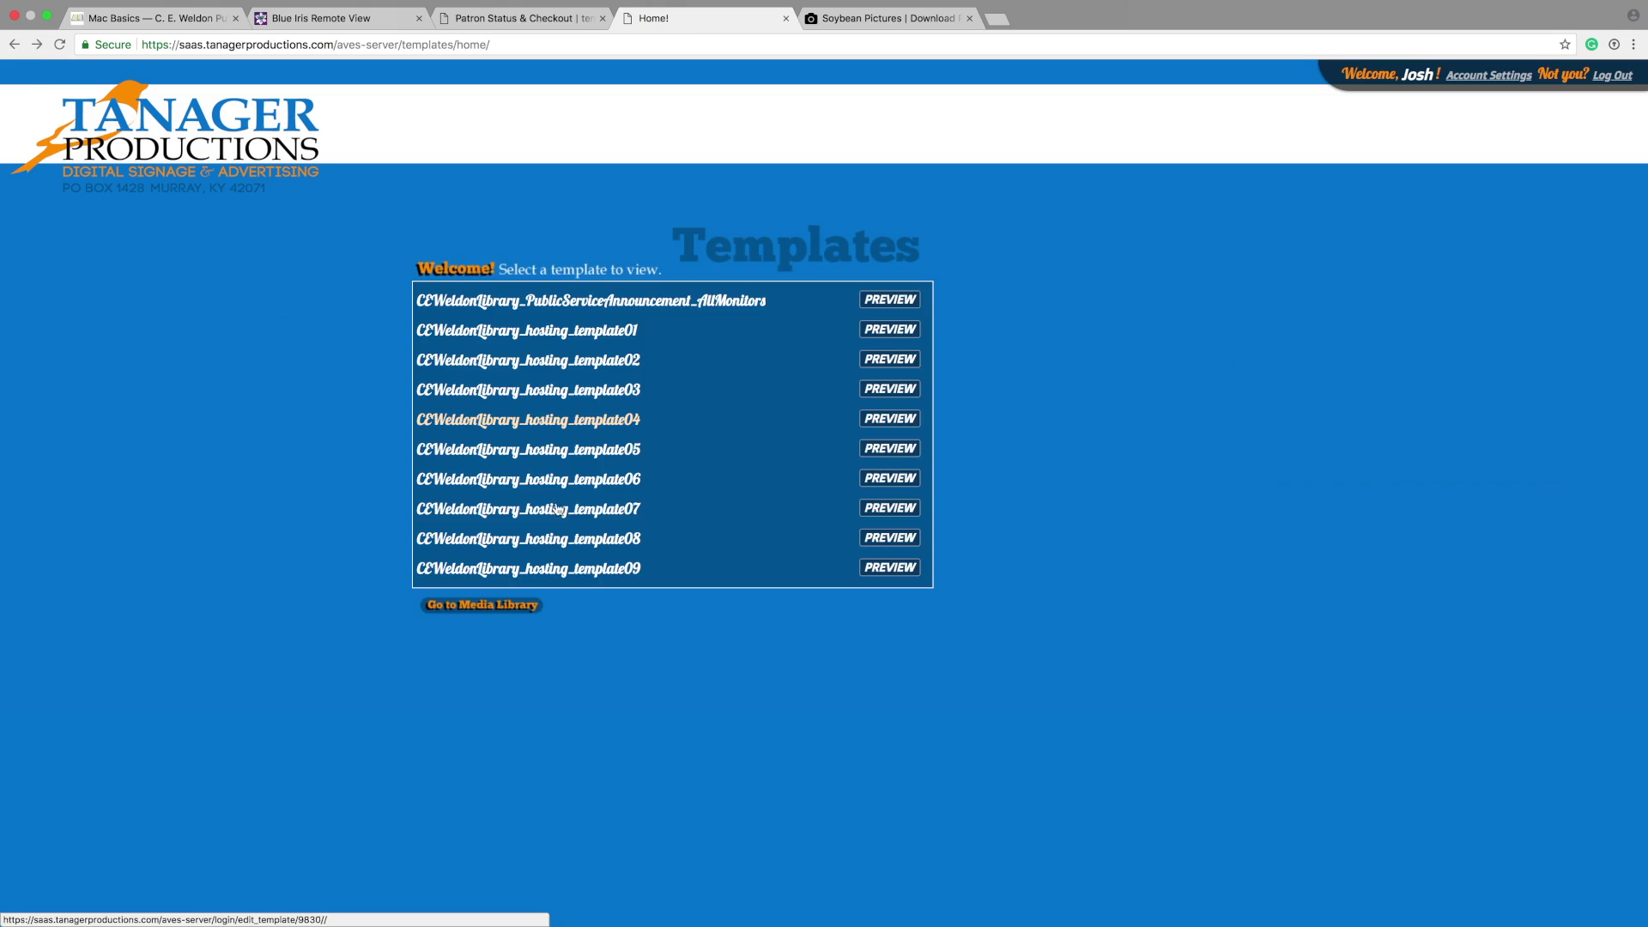
click(590, 513)
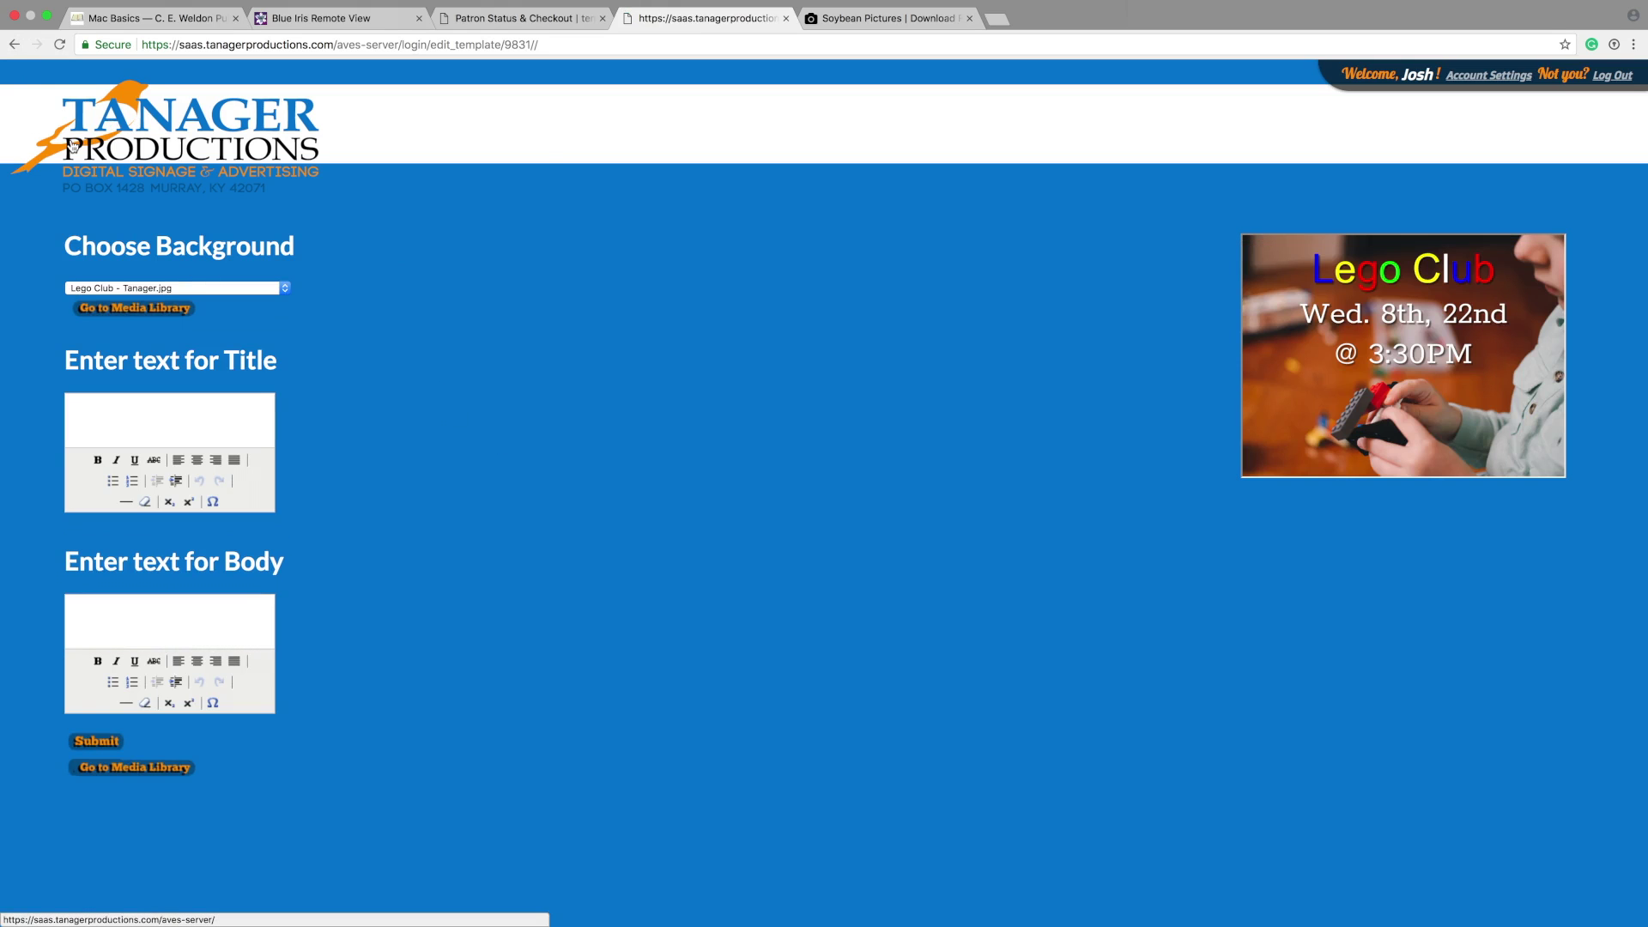
click(13, 45)
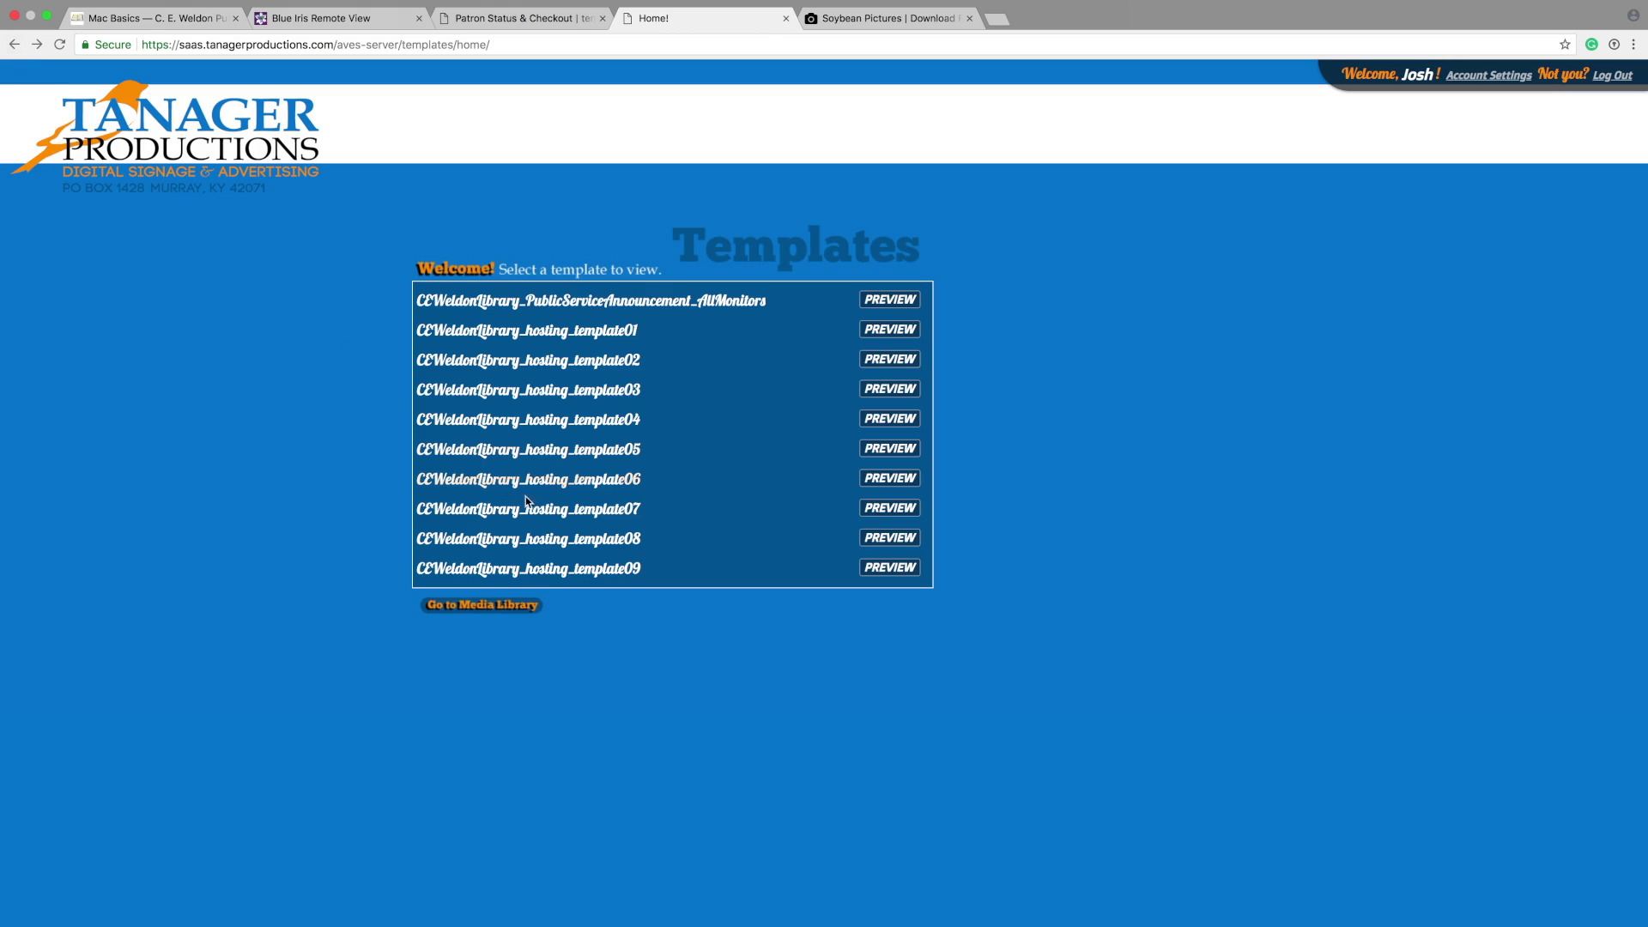
click(556, 540)
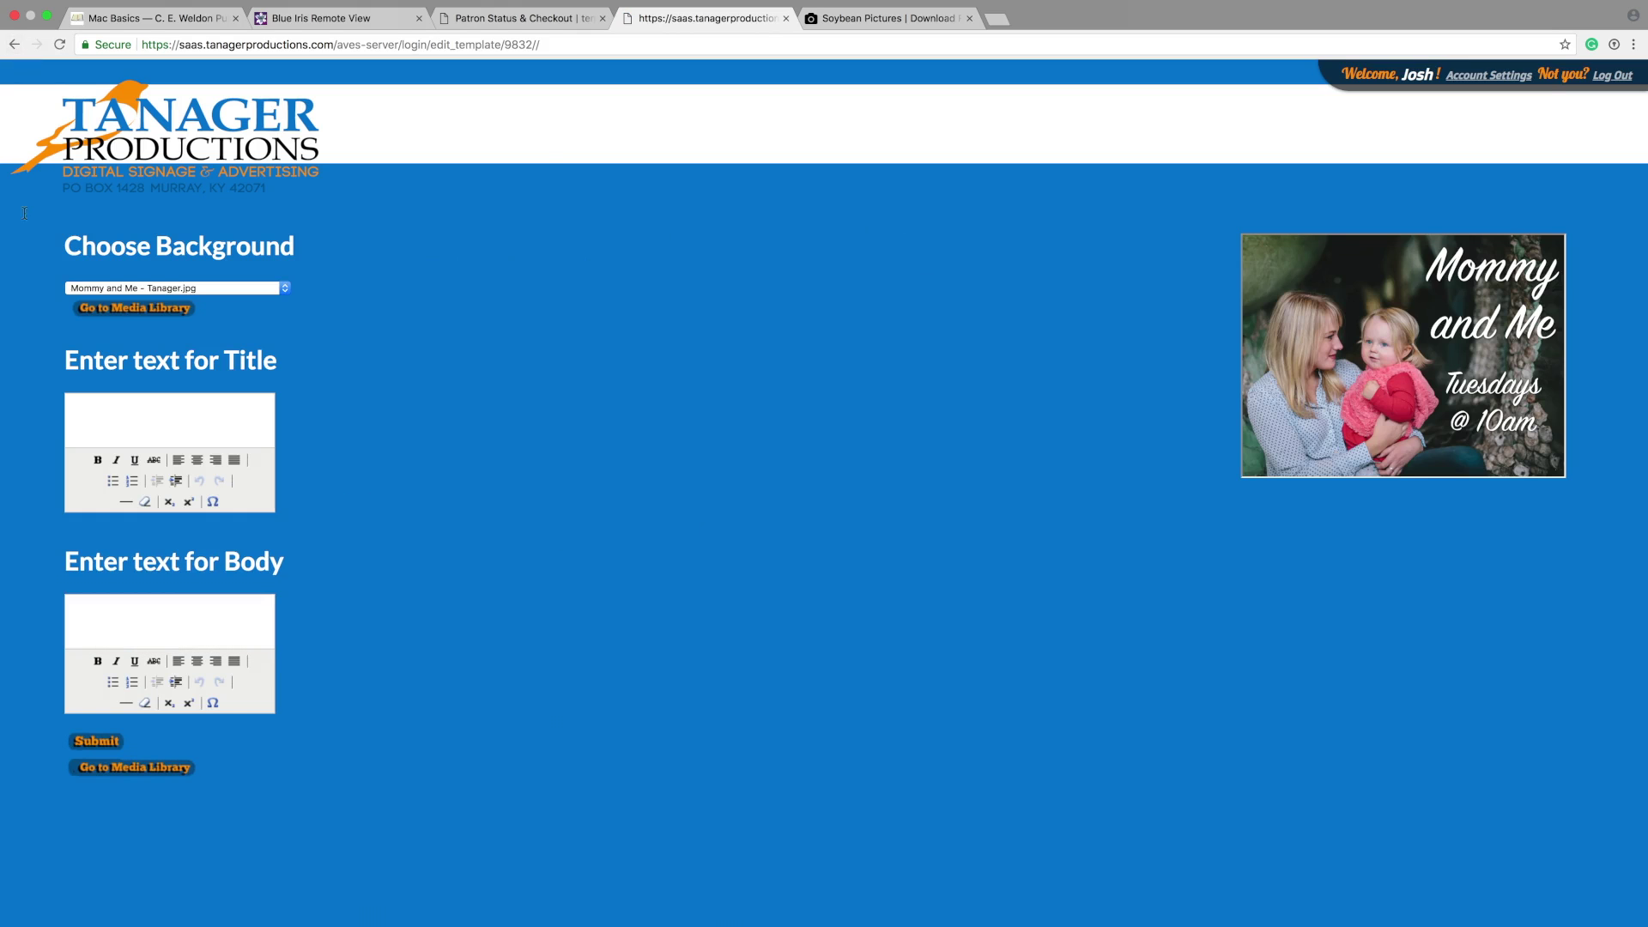
click(13, 44)
click(528, 569)
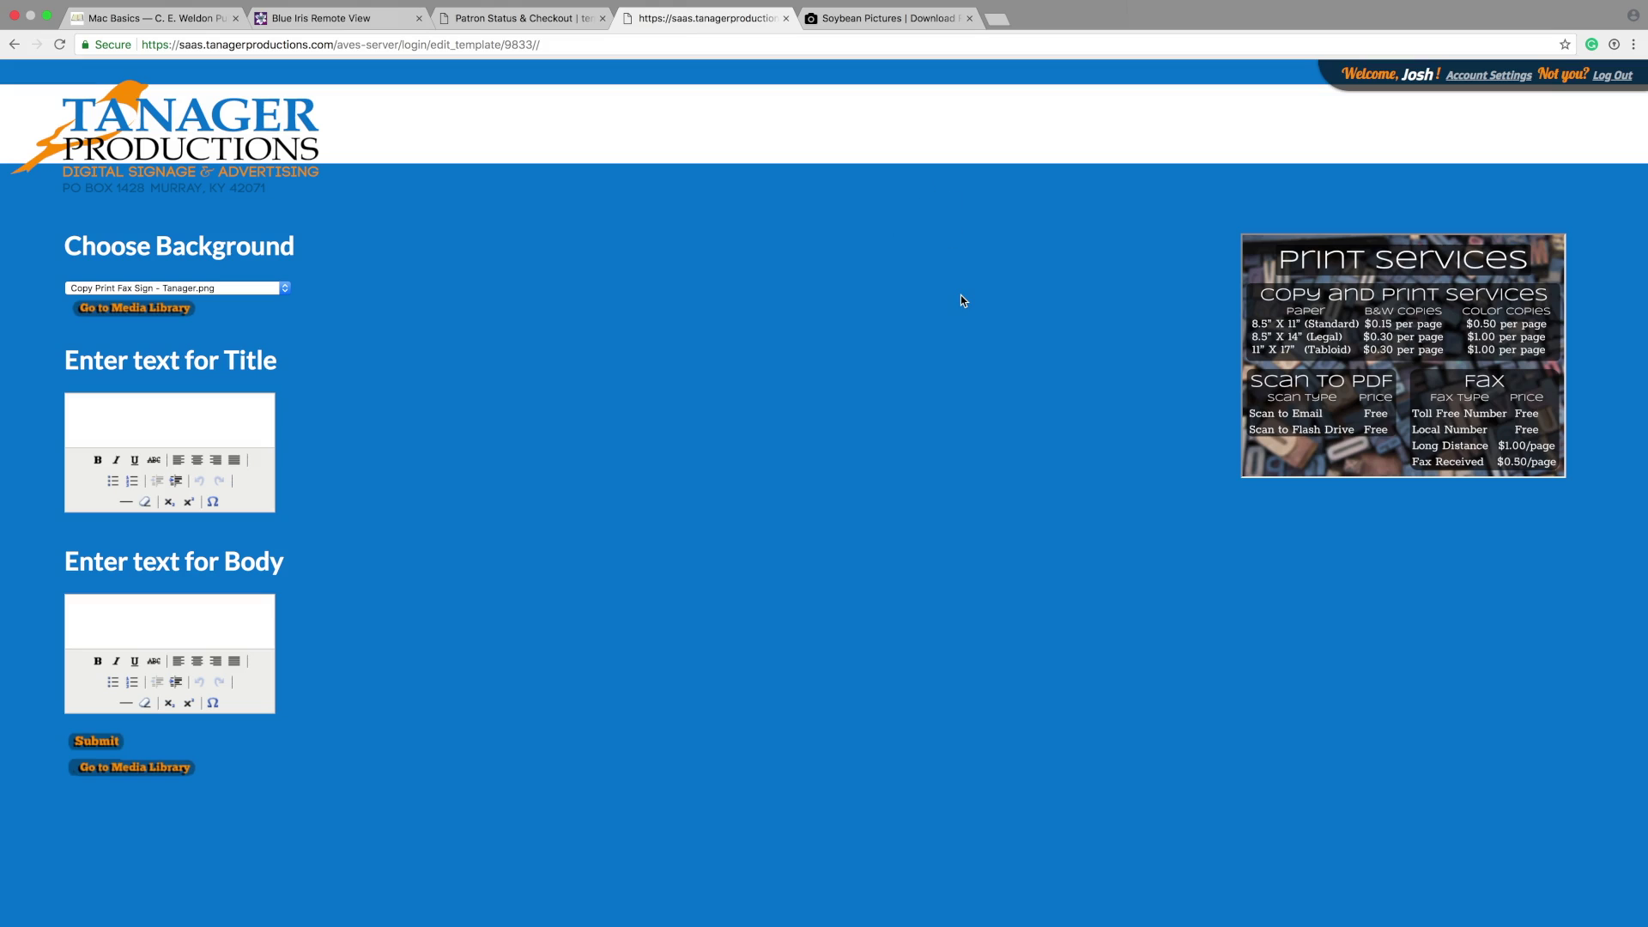
click(898, 23)
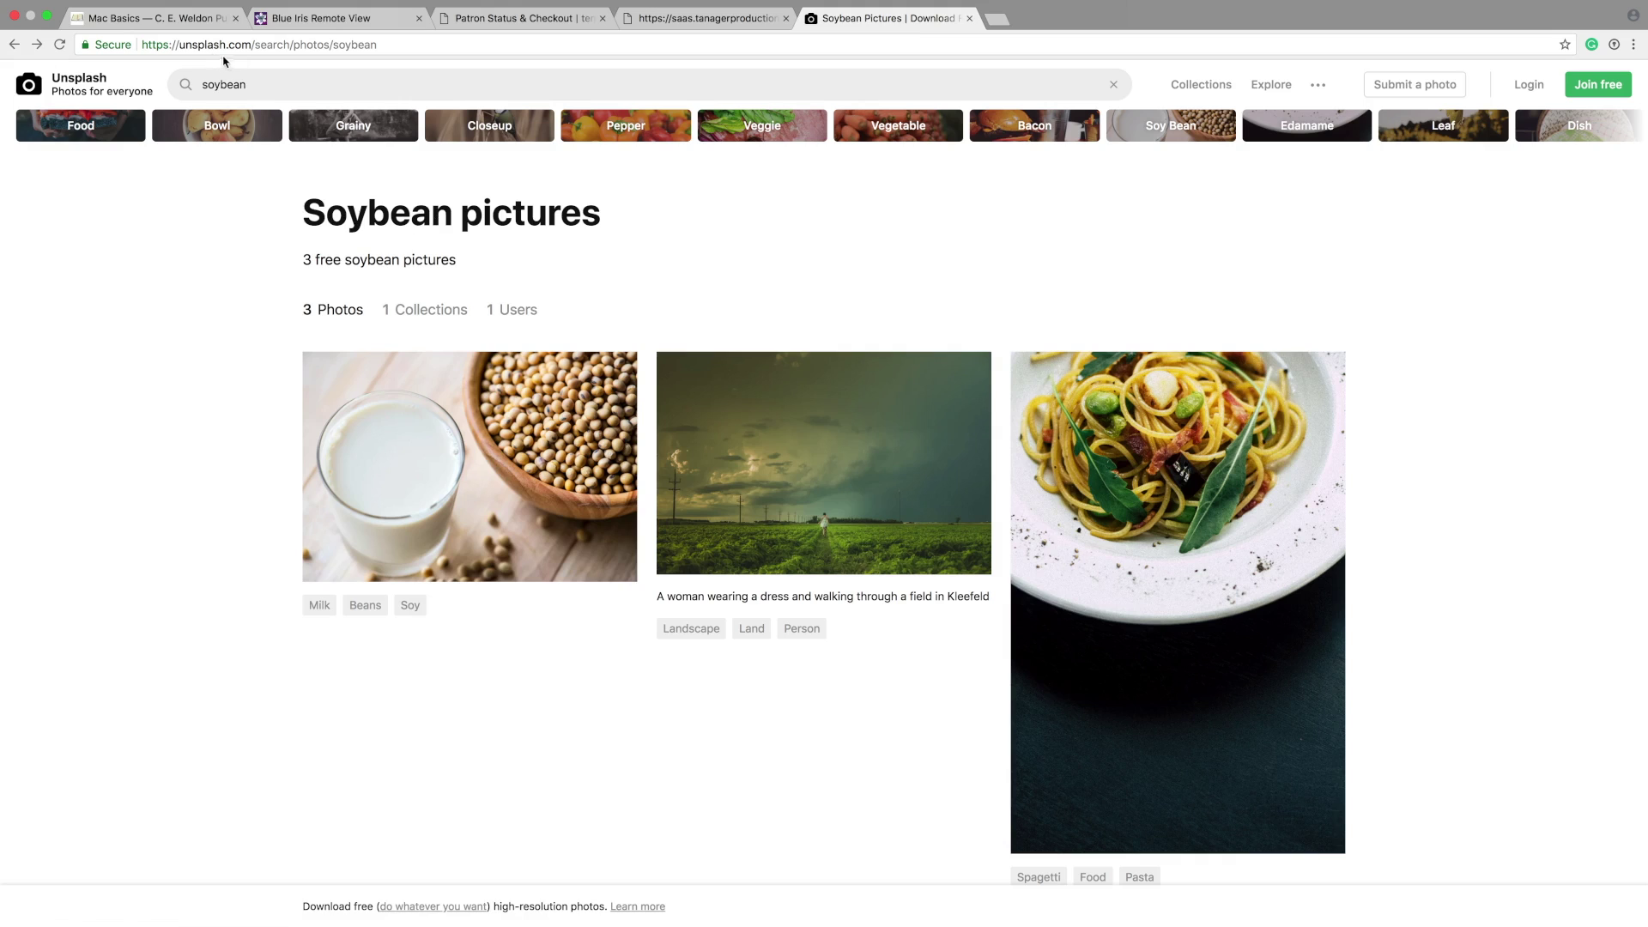
scroll(140, 140, up, 1)
scroll(140, 140, down, 1)
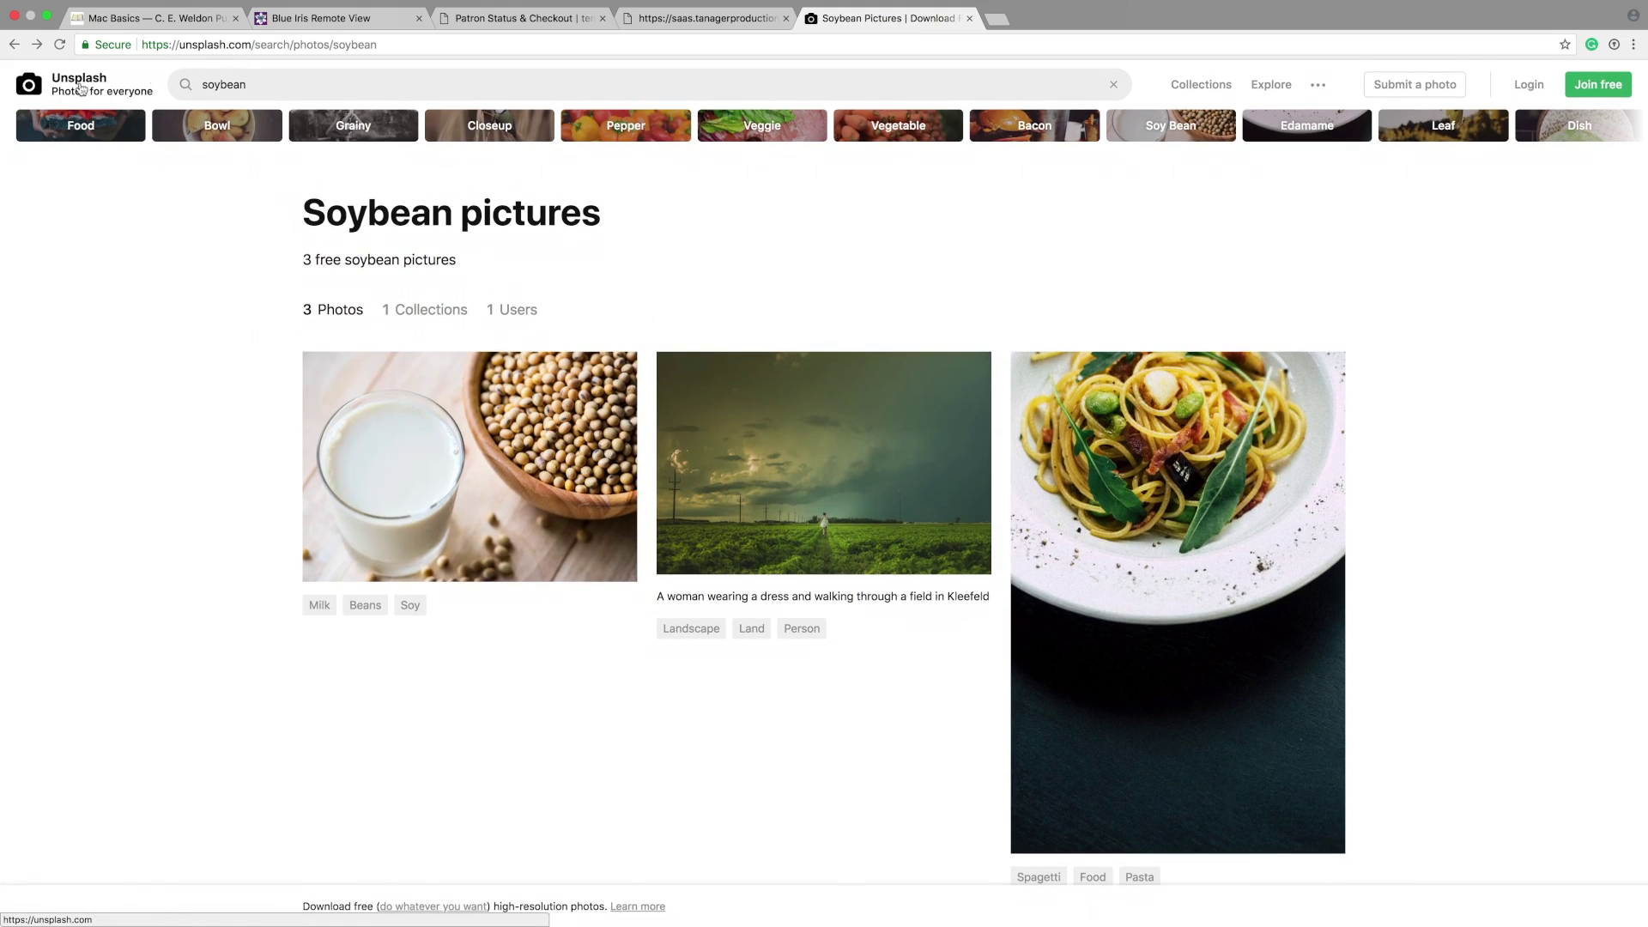
drag(257, 84, 158, 92)
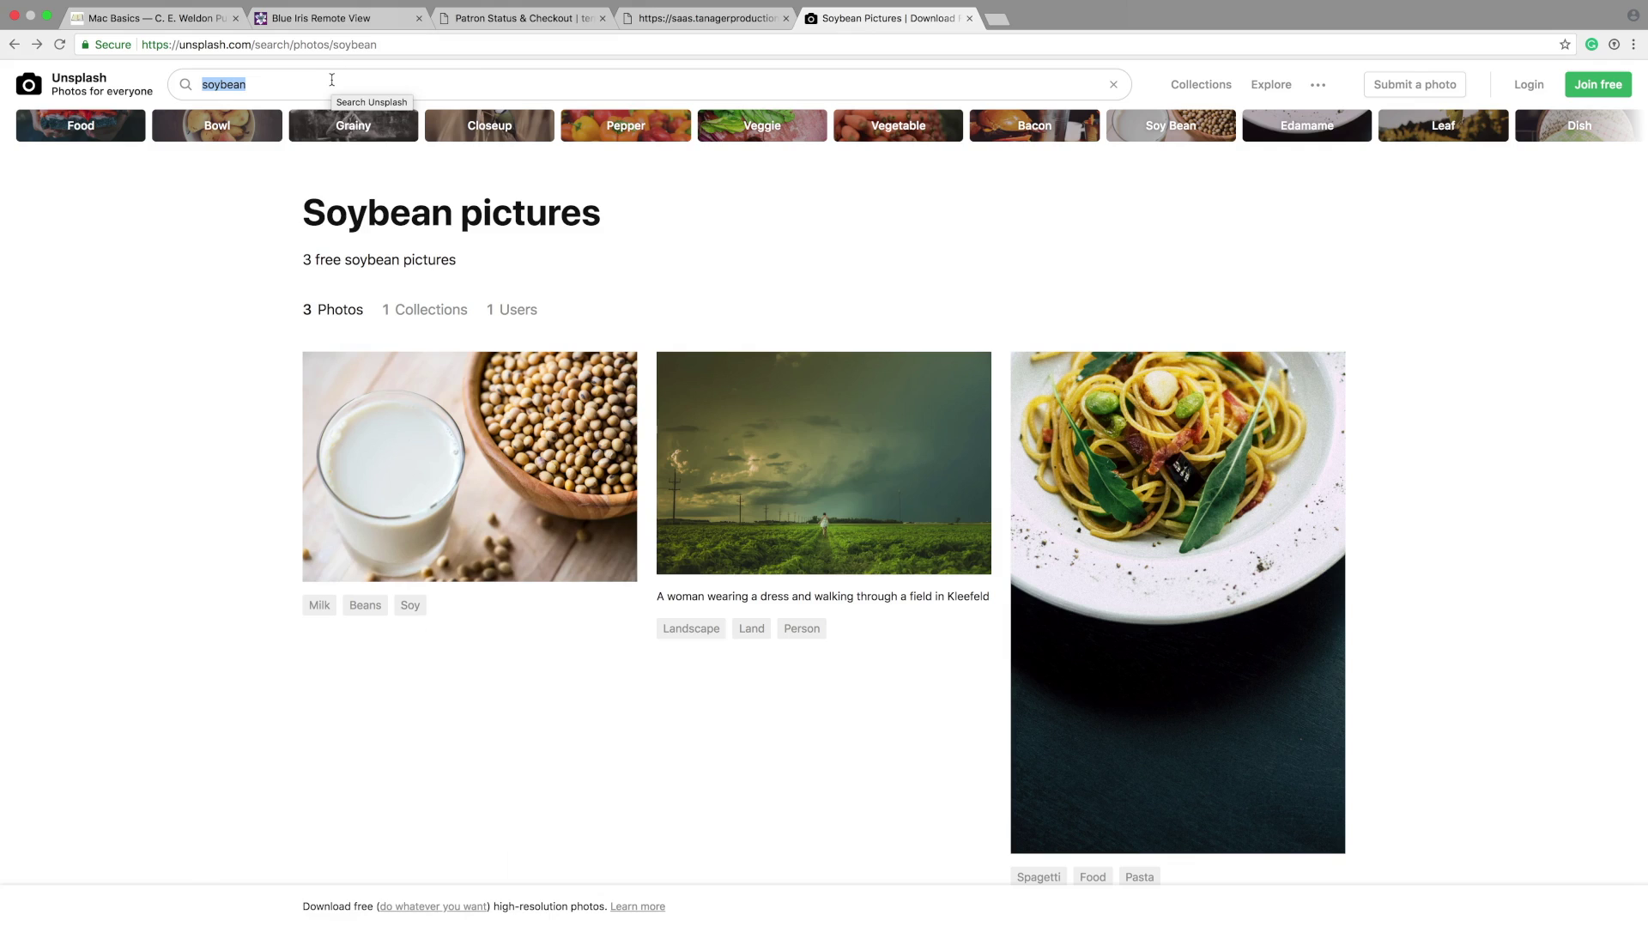
Search Unsplash for 'books' and scroll through the 12,200 free photo results
text(books)
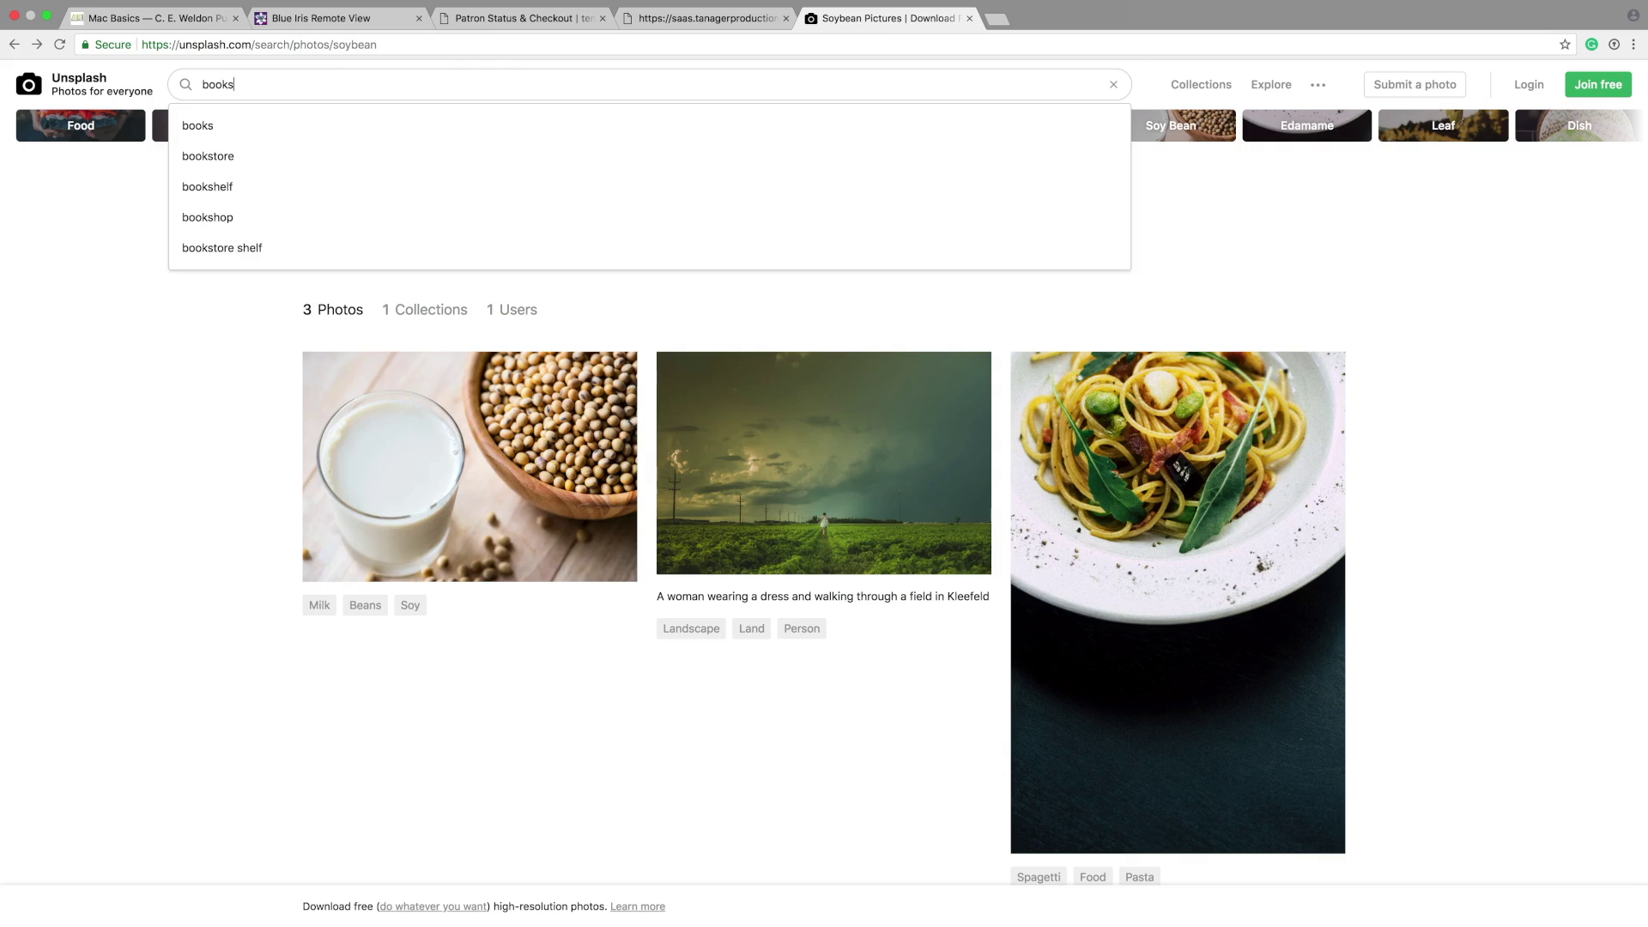
key(Return)
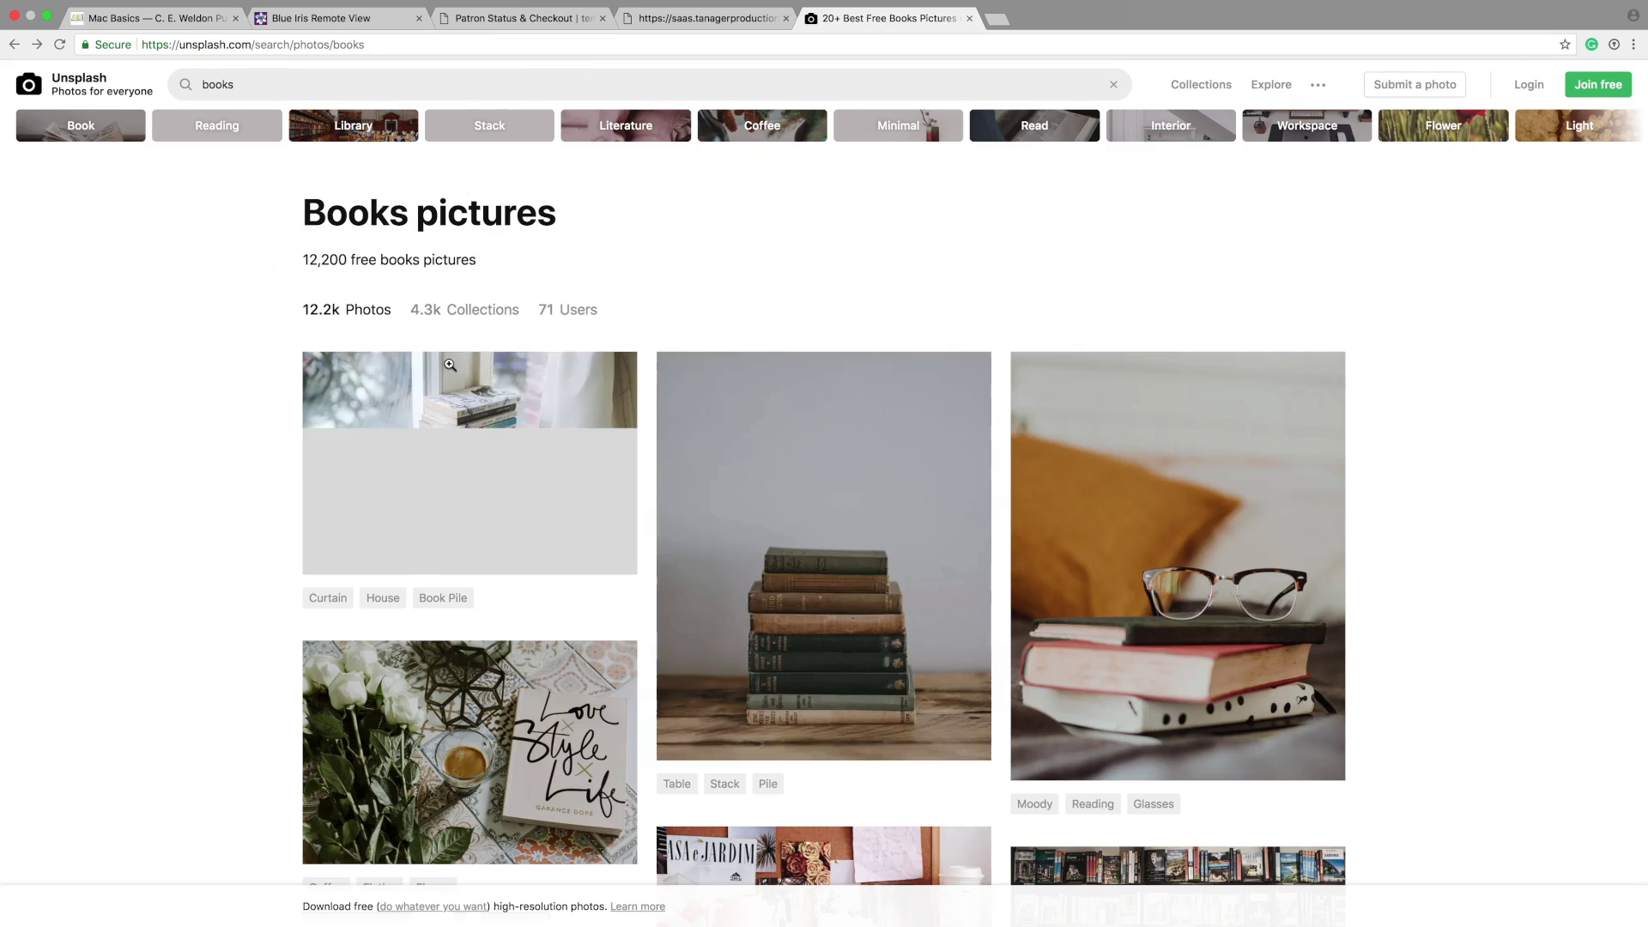
scroll(1461, 563, down, 3)
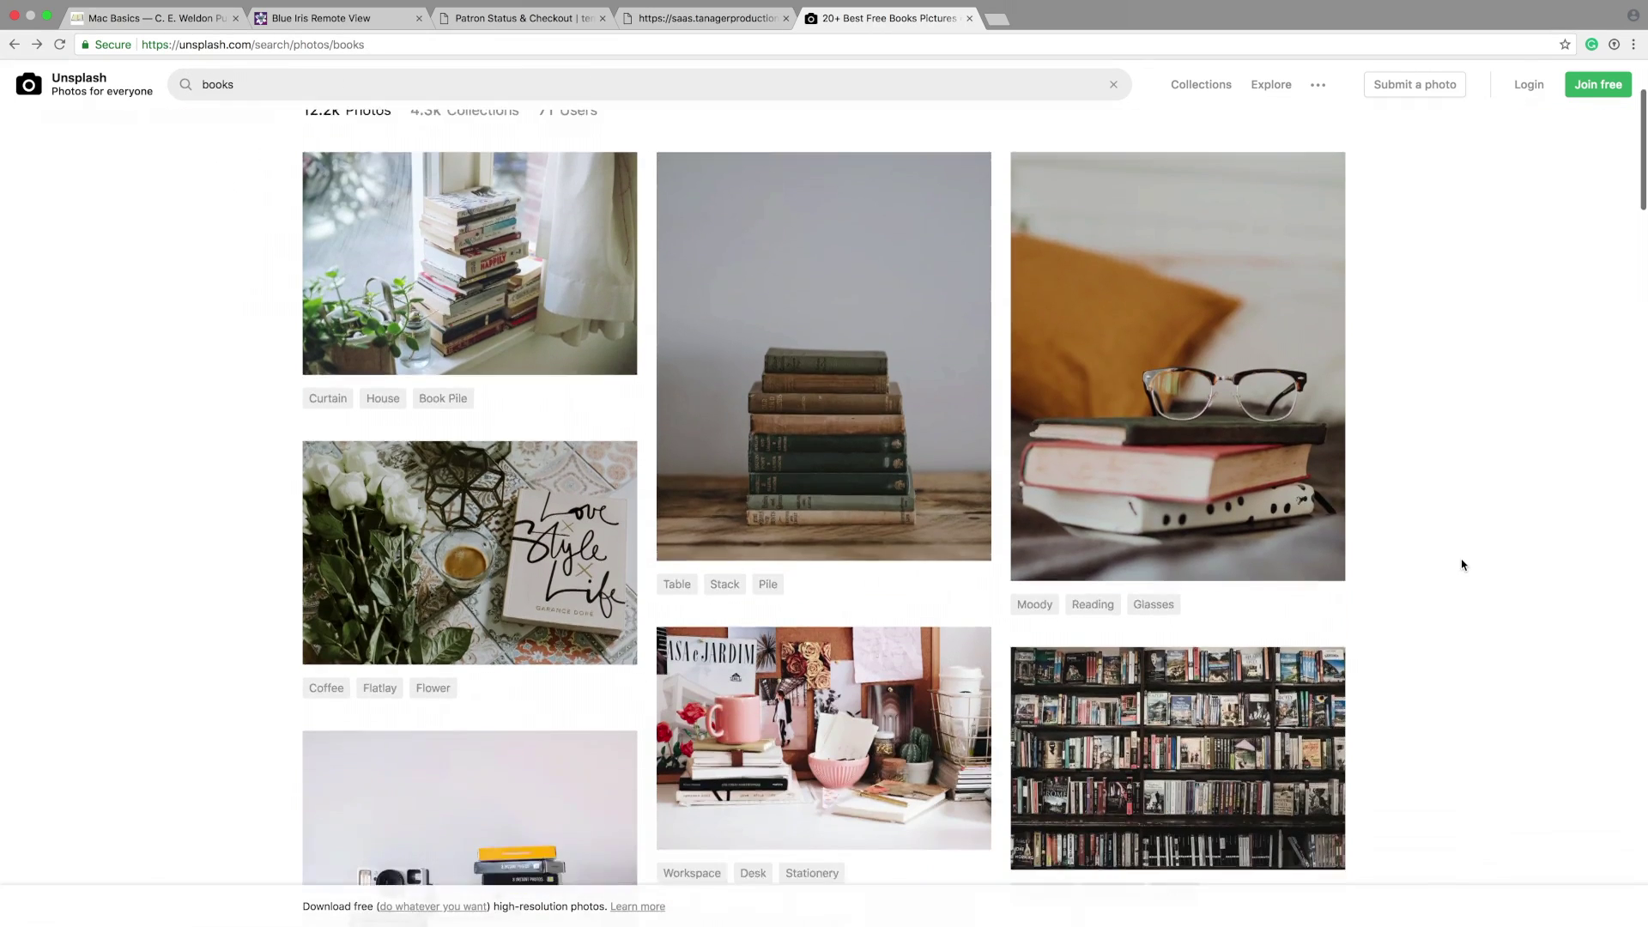
scroll(1460, 563, down, 5)
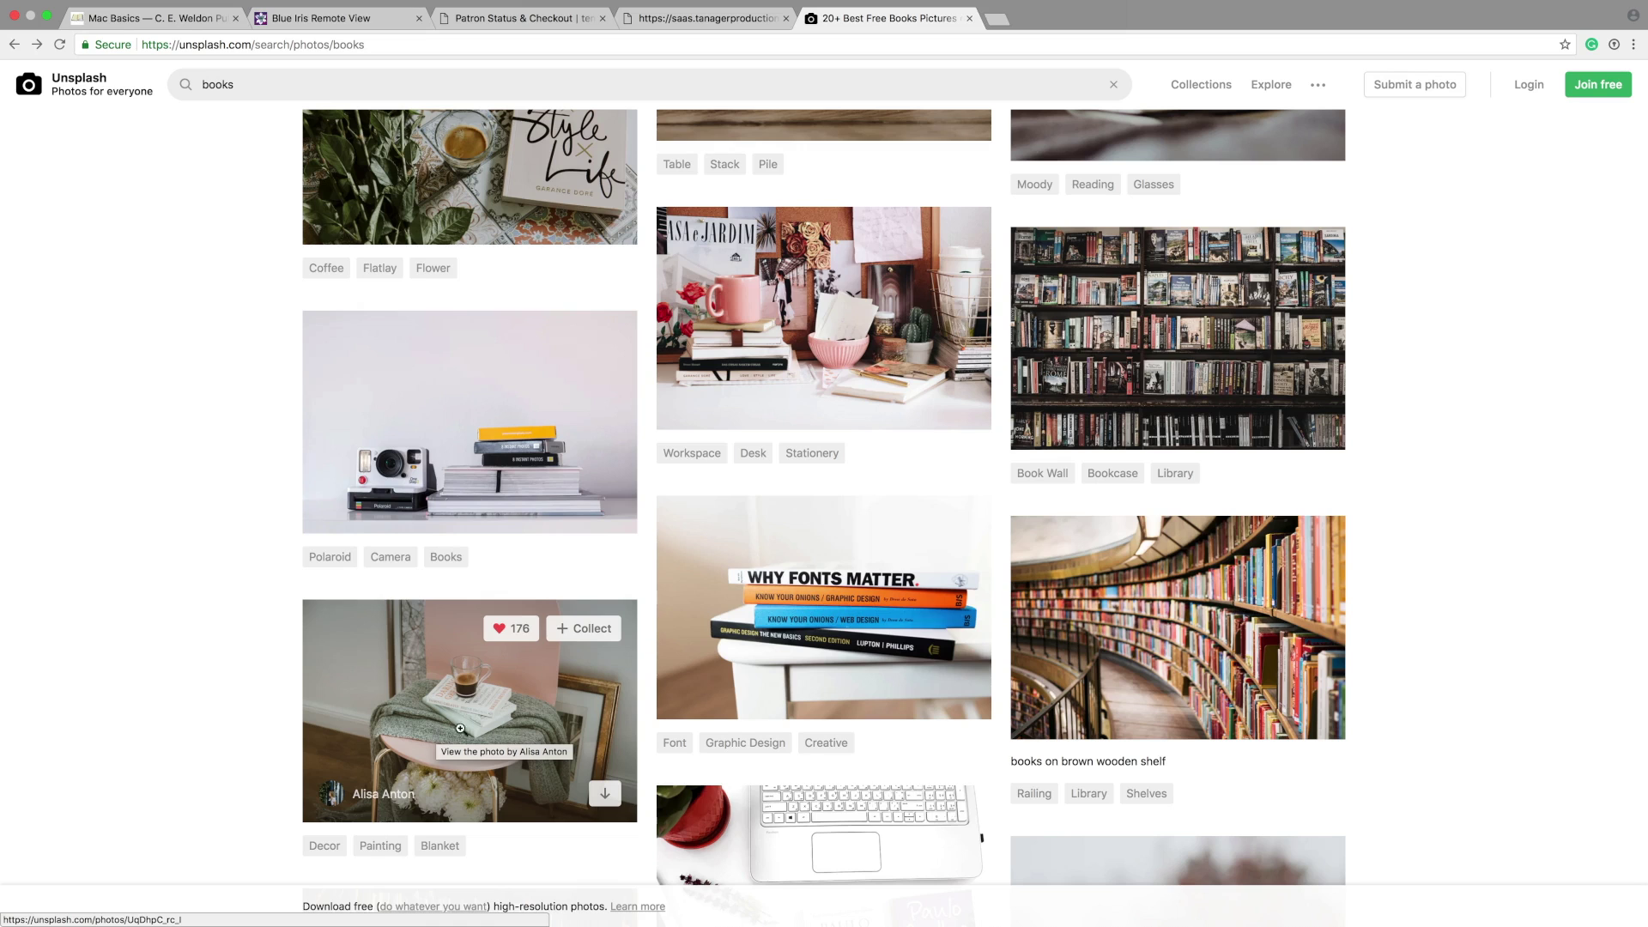
scroll(1537, 751, down, 3)
scroll(1536, 752, down, 5)
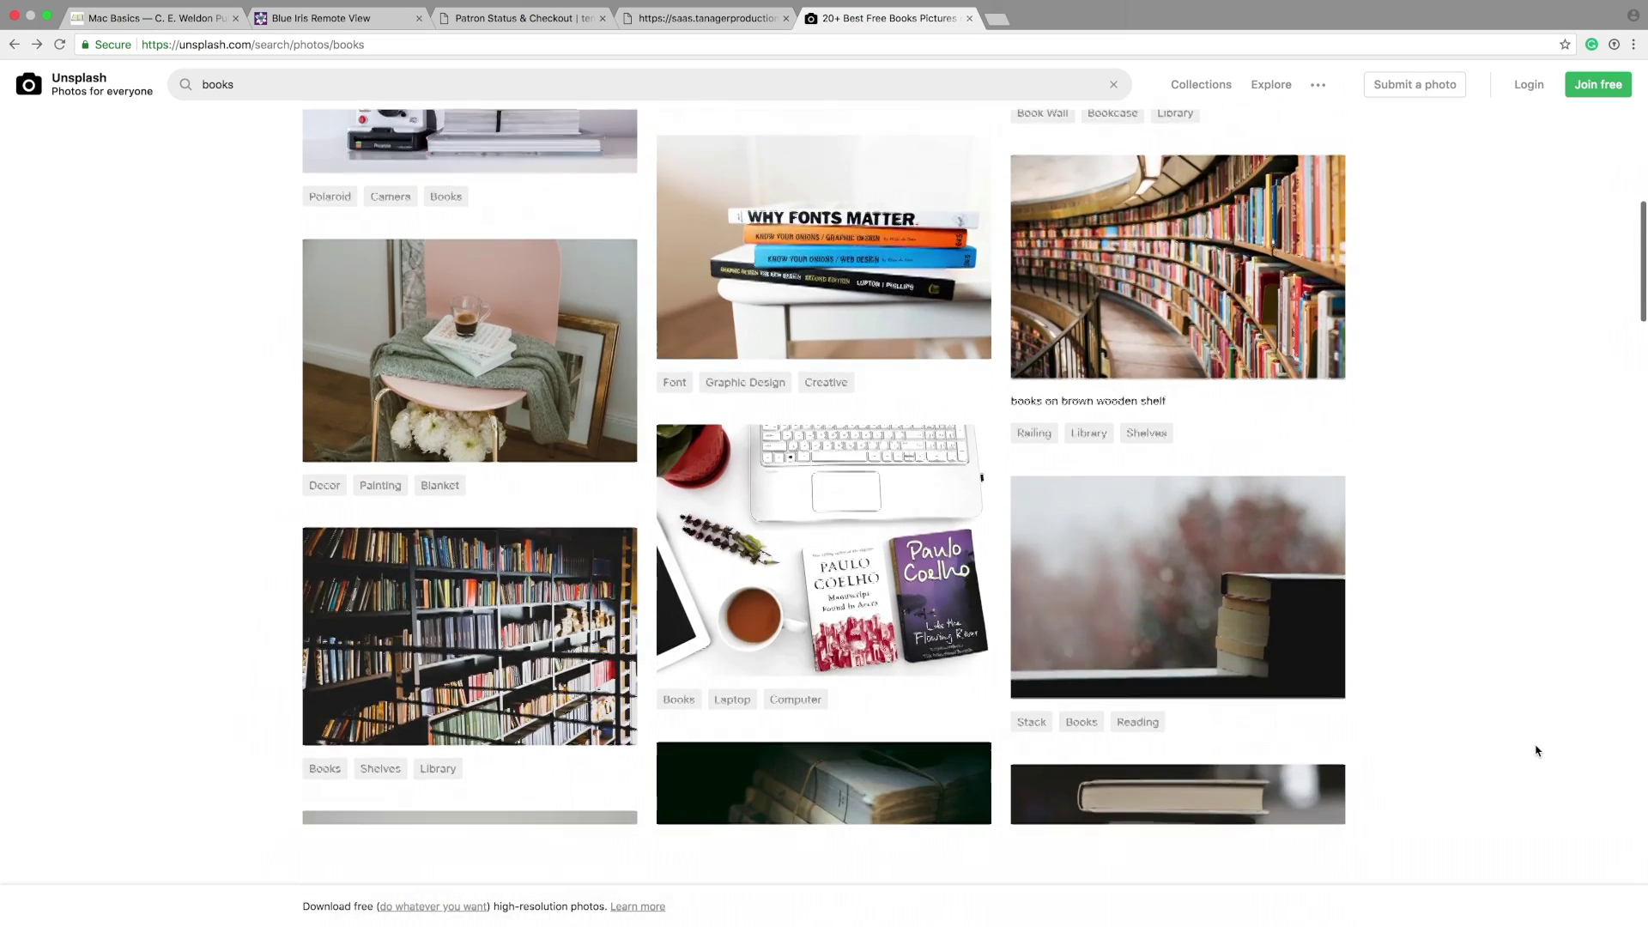